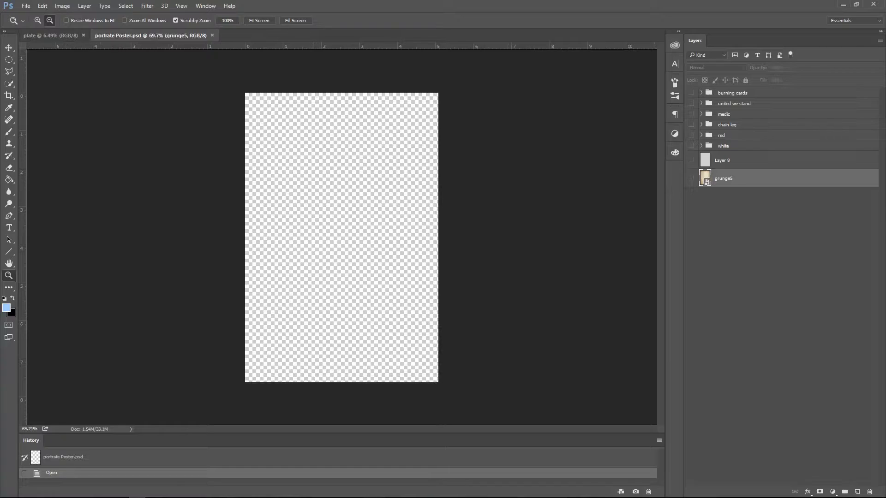
# Paste the blue soldiers image and scale it to span the poster width across the middle.
pyautogui.hotkey('ctrl', 'v')
pyautogui.hotkey('ctrl', 't')
pyautogui.moveTo(244, 177); pyautogui.dragTo(123, 115)
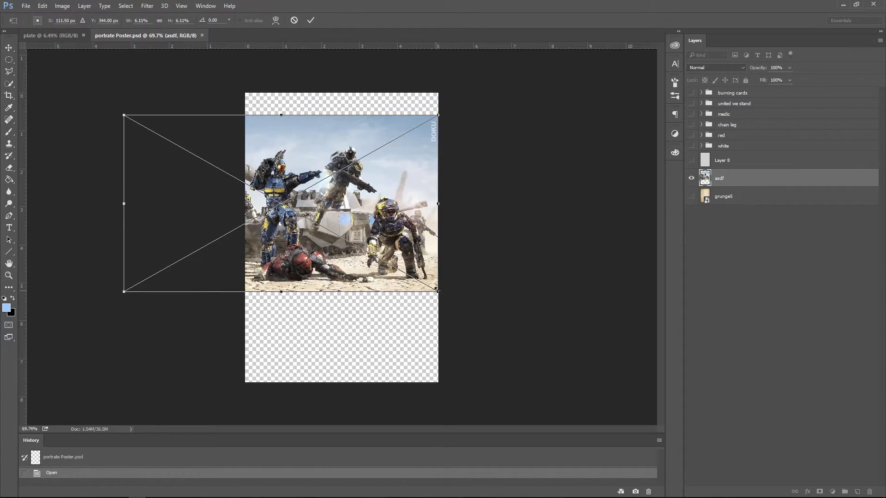
pyautogui.moveTo(439, 292); pyautogui.dragTo(499, 319)
pyautogui.moveTo(323, 217); pyautogui.dragTo(289, 265)
pyautogui.moveTo(475, 162); pyautogui.dragTo(372, 229)
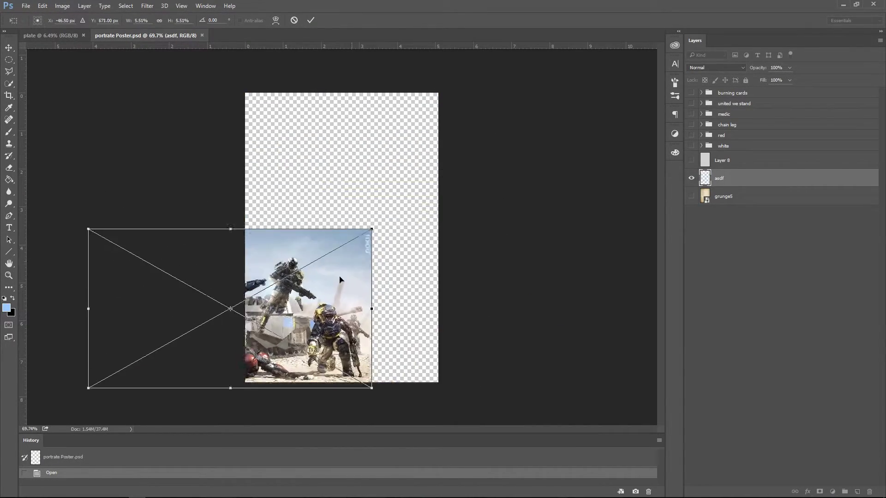
pyautogui.moveTo(306, 321)
pyautogui.mouseDown()
pyautogui.moveTo(356, 251)
pyautogui.moveTo(446, 237)
pyautogui.mouseUp()
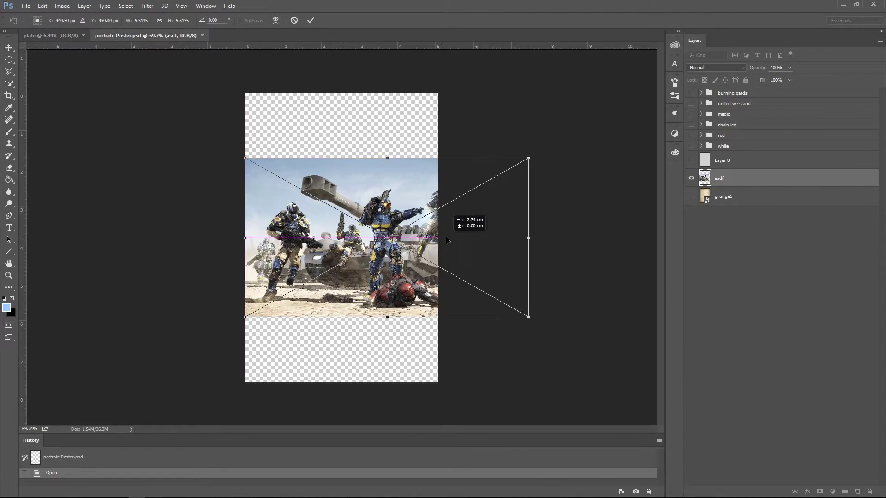
pyautogui.press('Return')
# Switch to the Magnetic Lasso tool from the lasso flyout.
pyautogui.scroll(5, 341, 237)
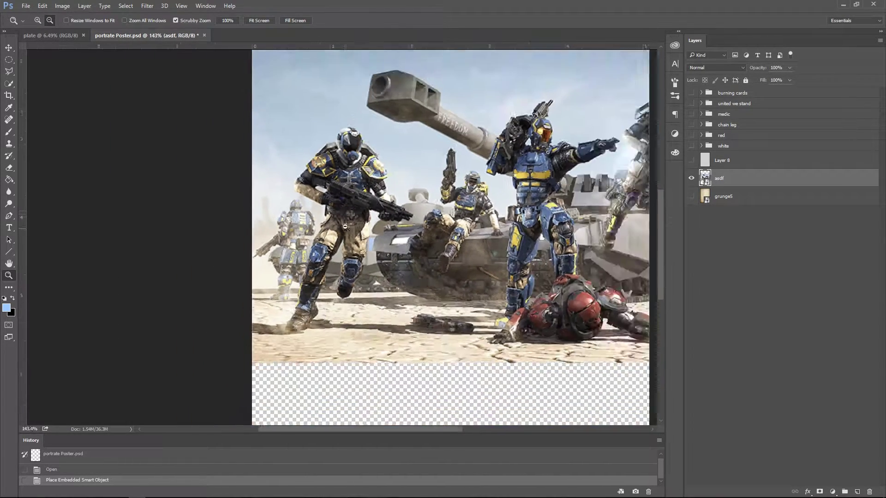
pyautogui.rightClick(10, 72)
pyautogui.click(57, 89)
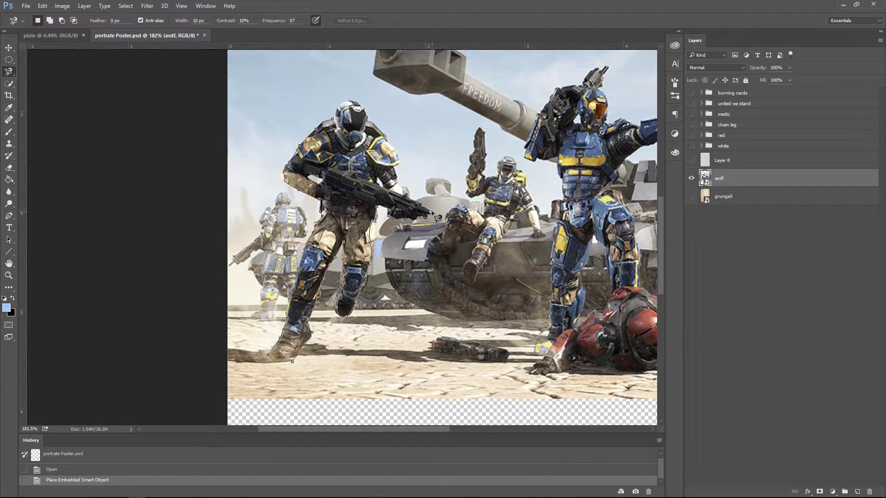
# Close the Magnetic Lasso outline around the front blue soldier and extend it with Quick Selection.
pyautogui.click(342, 122)
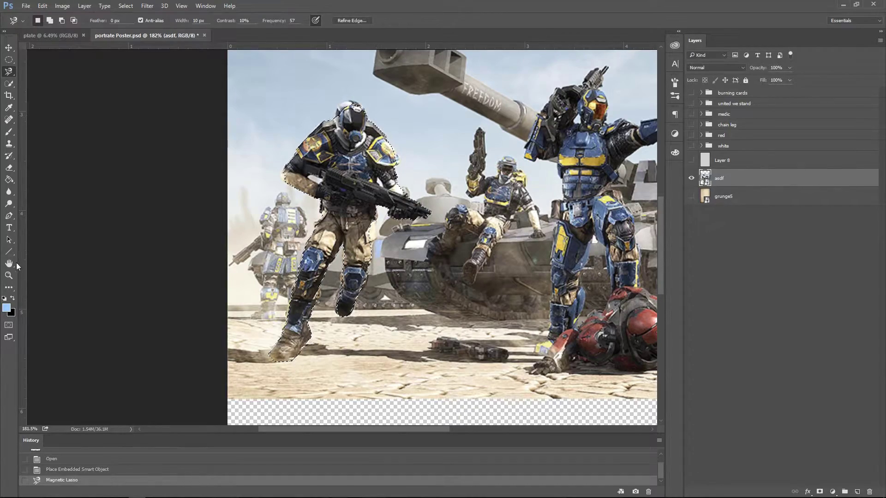
pyautogui.scroll(5, 351, 185)
pyautogui.press('w')
pyautogui.moveTo(462, 286); pyautogui.dragTo(577, 295)
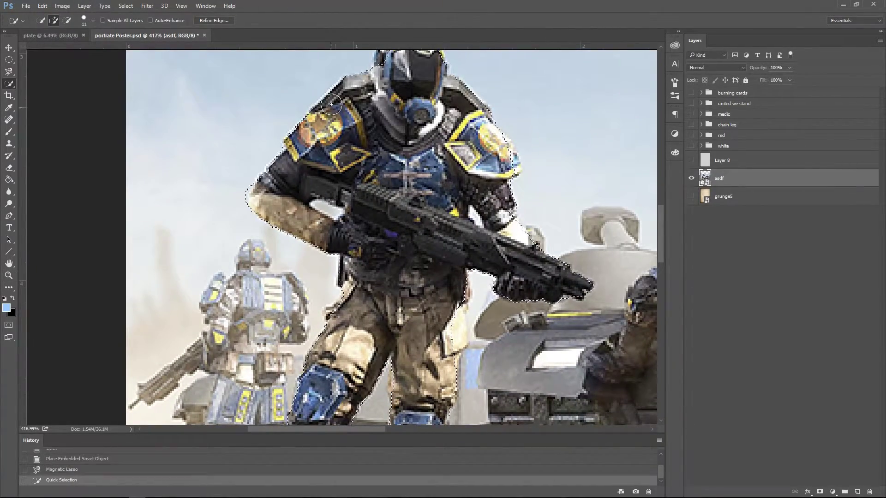
pyautogui.scroll(1, 508, 276)
pyautogui.moveTo(370, 93)
pyautogui.mouseDown()
pyautogui.moveTo(439, 69)
pyautogui.moveTo(508, 196)
pyautogui.mouseUp()
pyautogui.scroll(-2, 510, 196)
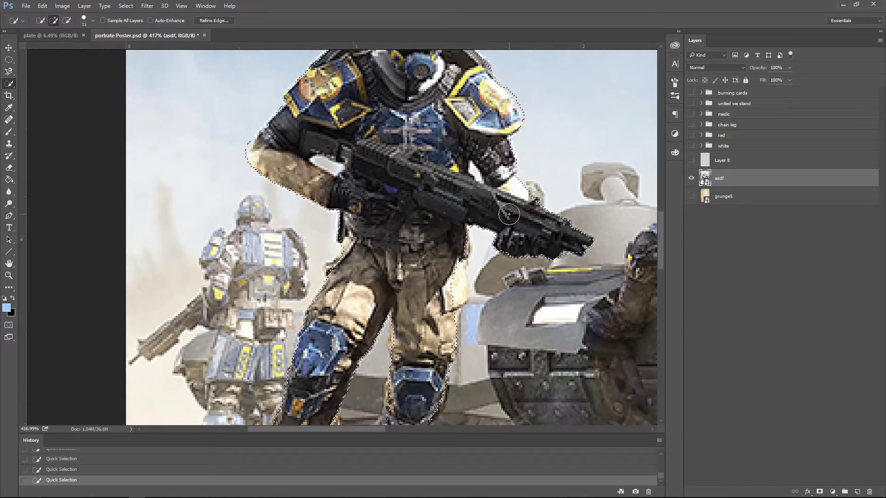
pyautogui.scroll(-2, 462, 222)
pyautogui.scroll(-4, 416, 249)
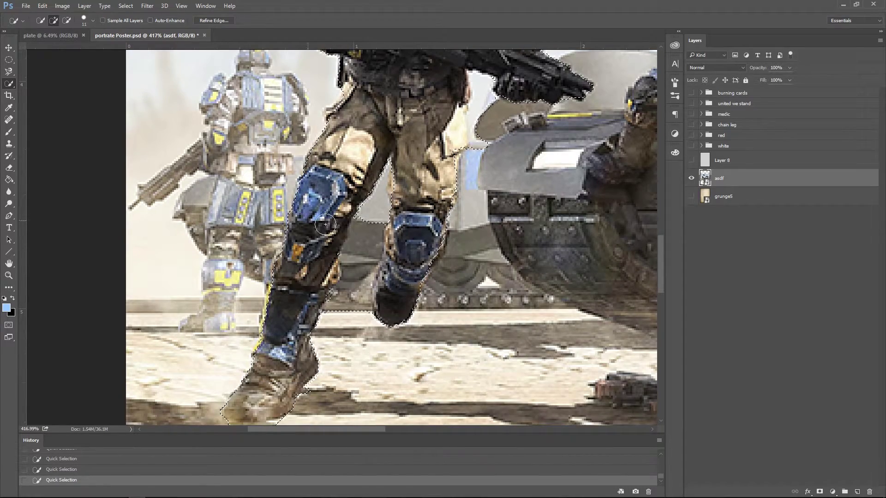
pyautogui.scroll(2, 406, 249)
pyautogui.scroll(-1, 392, 240)
# Subtract unwanted background from the soldier selection using Quick Selection with Alt.
pyautogui.press('alt')
pyautogui.scroll(2, 369, 232)
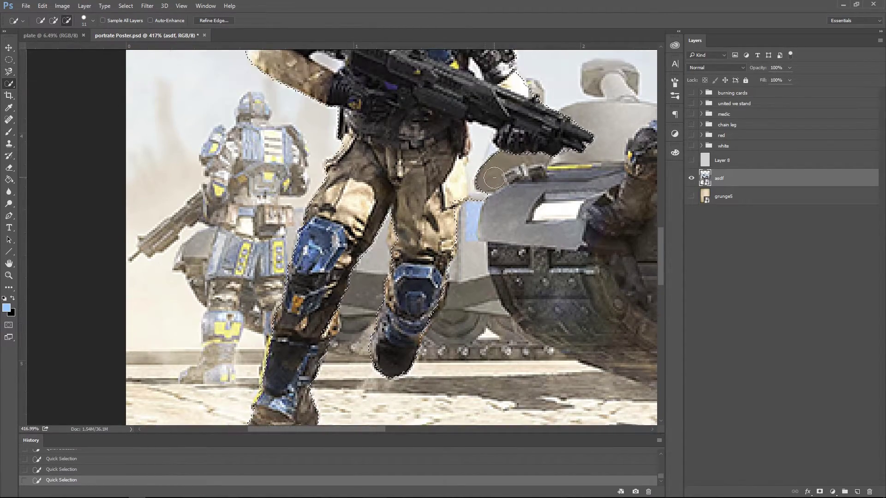
pyautogui.moveTo(480, 157); pyautogui.dragTo(480, 194)
pyautogui.scroll(-1, 462, 208)
pyautogui.scroll(-1, 416, 207)
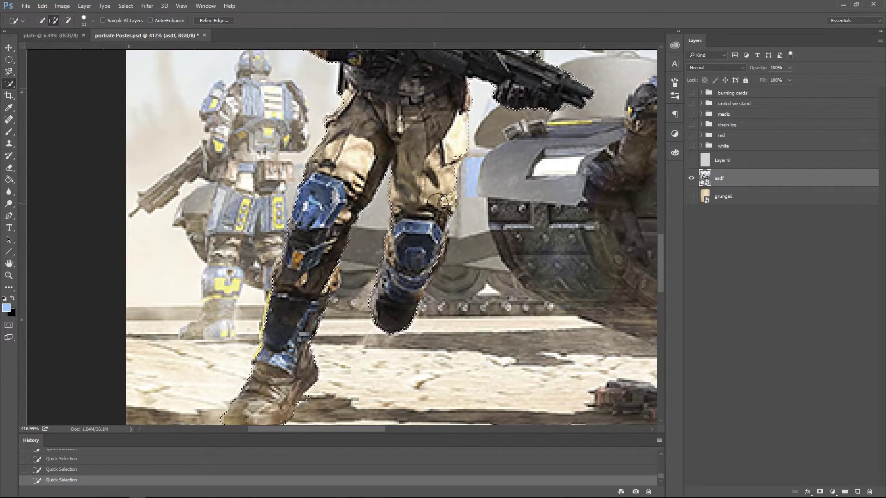
pyautogui.scroll(-1, 60, 69)
pyautogui.scroll(1, 60, 69)
pyautogui.scroll(-1, 60, 69)
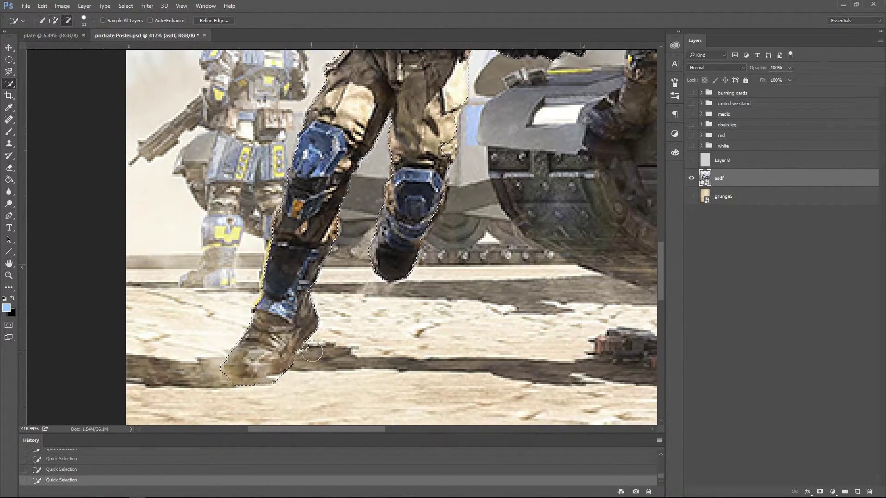
pyautogui.scroll(4, 384, 207)
pyautogui.scroll(2, 384, 208)
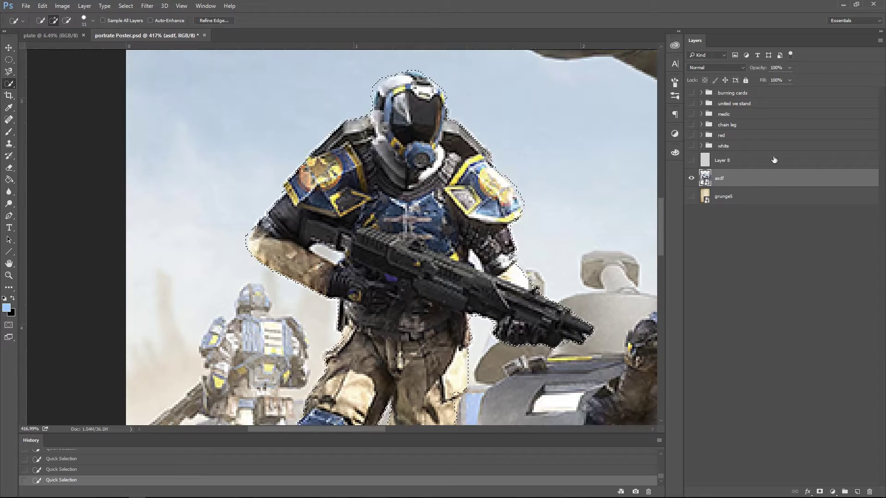
# Copy the soldier onto new Layer 9 and delete the original asdf battle layer.
pyautogui.rightClick(720, 179)
pyautogui.press('Escape')
pyautogui.hotkey('ctrl', 'c')
pyautogui.hotkey('ctrl', 'v')
pyautogui.click(723, 203)
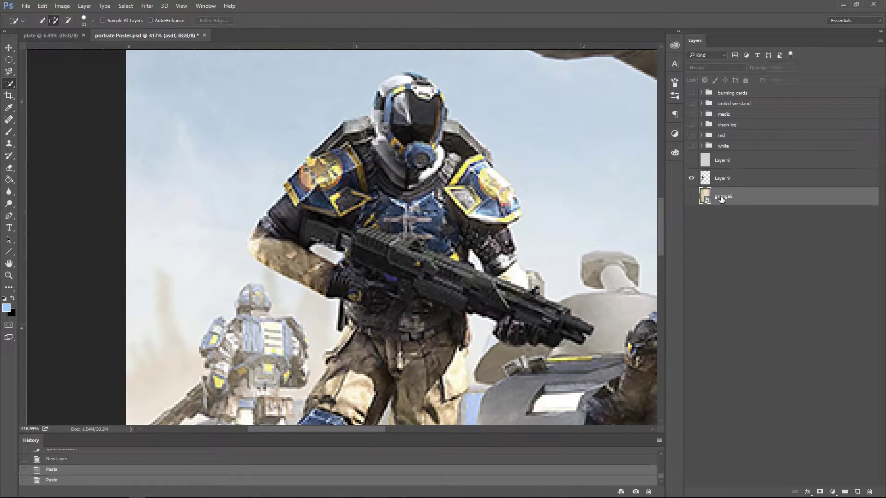
pyautogui.press('Delete')
pyautogui.press('z')
pyautogui.scroll(-3, 330, 262)
pyautogui.scroll(-2, 260, 279)
# Position the red soldiers image on the poster's right half and commit it.
pyautogui.hotkey('ctrl', '0')
pyautogui.click(691, 180)
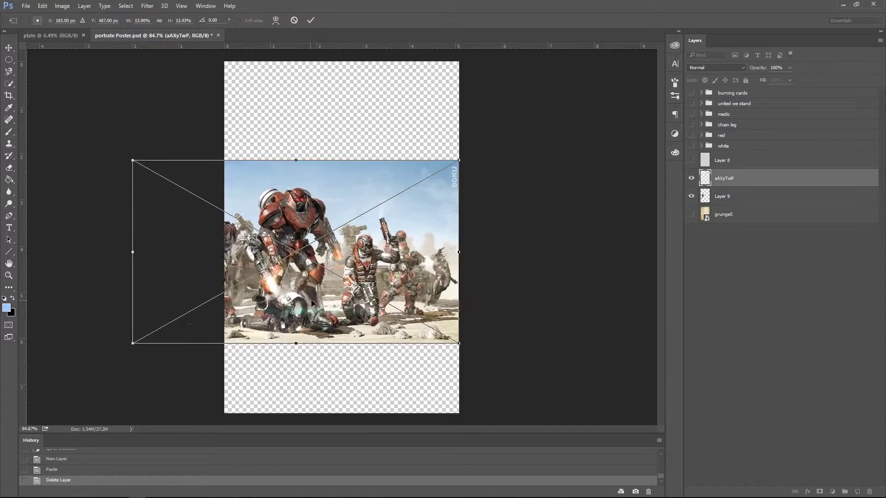
pyautogui.moveTo(317, 235); pyautogui.dragTo(393, 231)
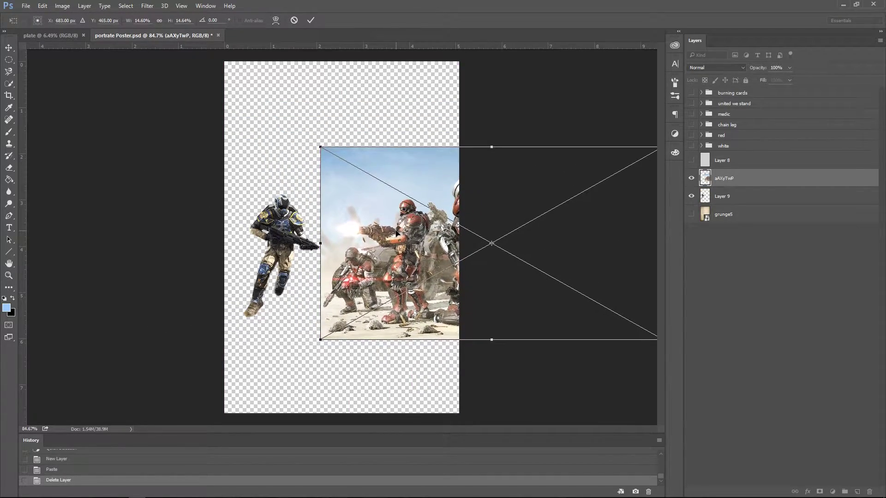
pyautogui.press('Return')
# Start a Magnetic Lasso outline around the firing red soldier.
pyautogui.scroll(5, 424, 244)
pyautogui.click(9, 72)
pyautogui.click(196, 183)
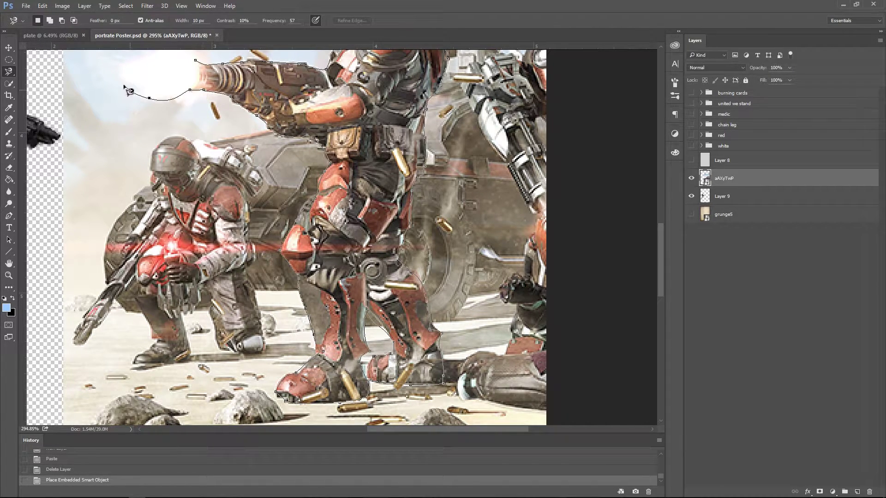
# Close the outline around the red soldier and add missed parts with Quick Selection.
pyautogui.scroll(2, 129, 91)
pyautogui.click(202, 123)
pyautogui.scroll(3, 202, 123)
pyautogui.press('w')
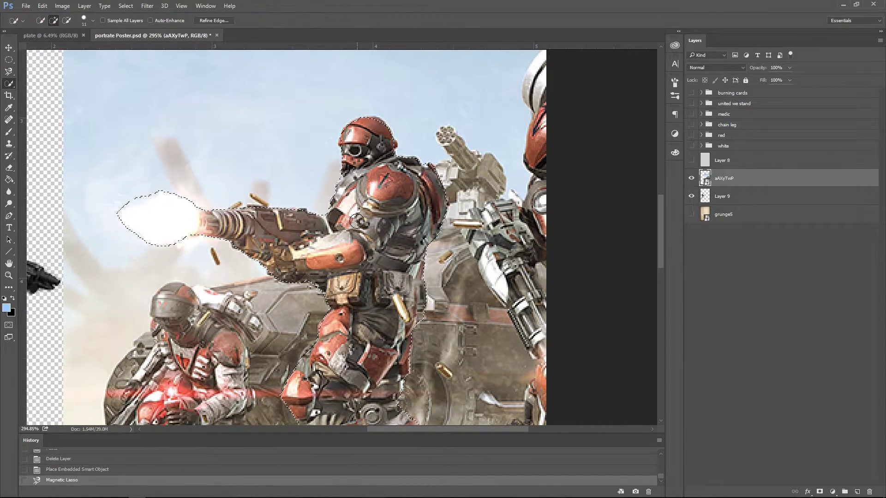
pyautogui.click(92, 20)
pyautogui.click(52, 22)
pyautogui.click(326, 222)
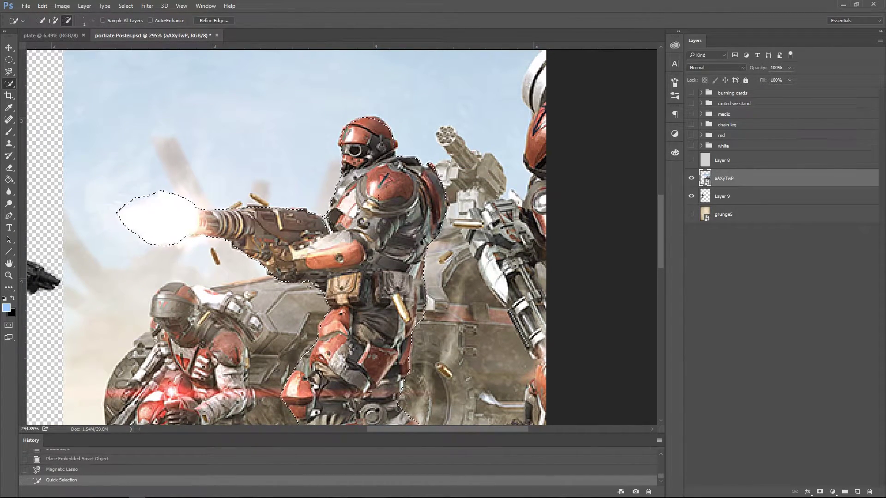
pyautogui.click(324, 223)
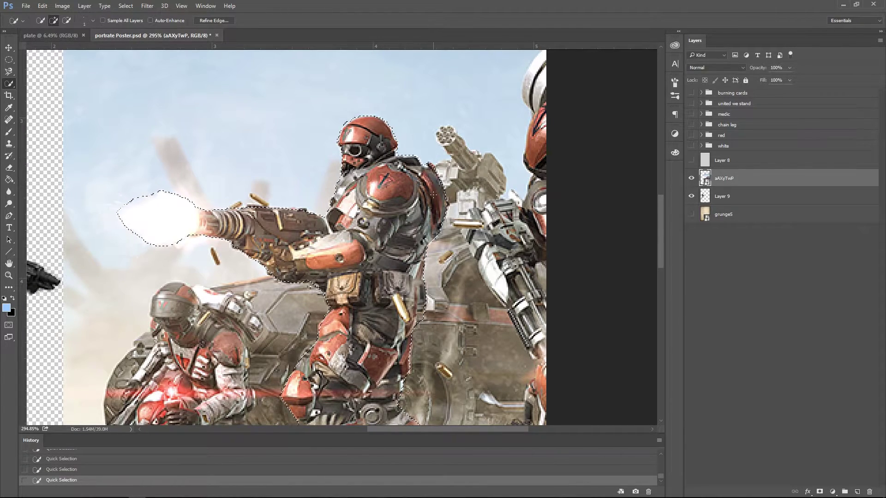
# Remove stray background from the red soldier selection with Alt and Quick Selection.
pyautogui.scroll(-1, 445, 279)
pyautogui.press('alt')
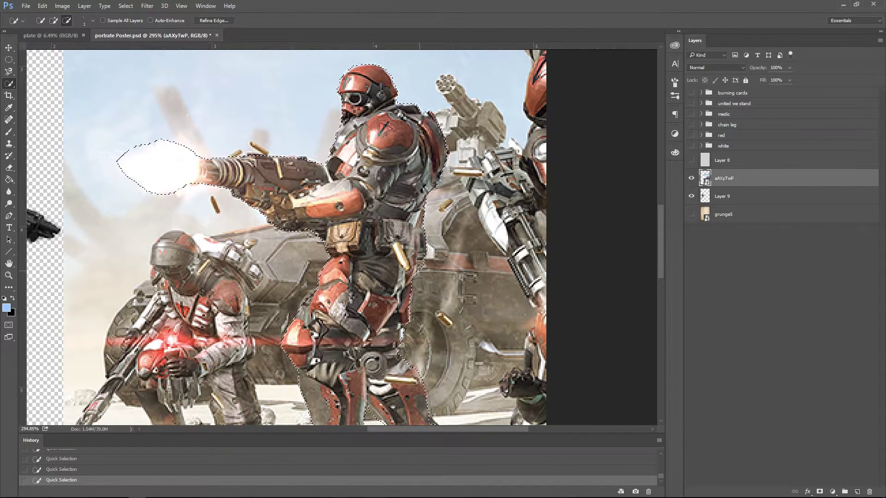
pyautogui.scroll(-3, 439, 259)
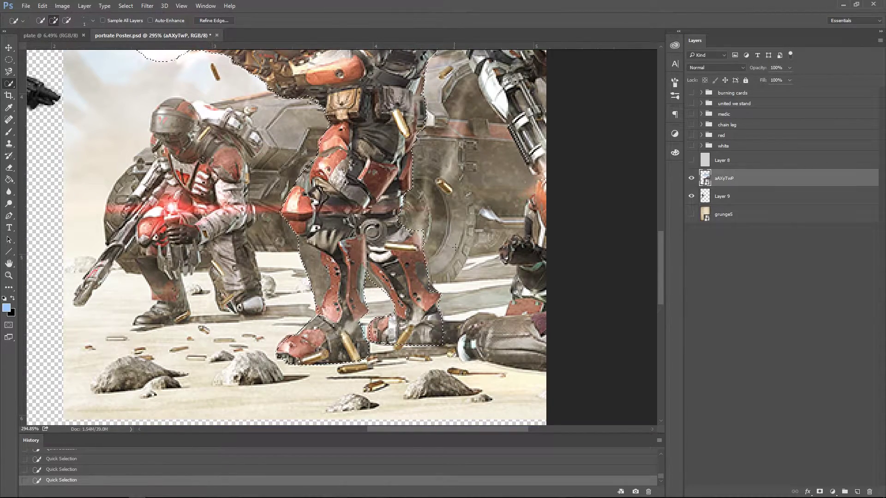
pyautogui.press('alt')
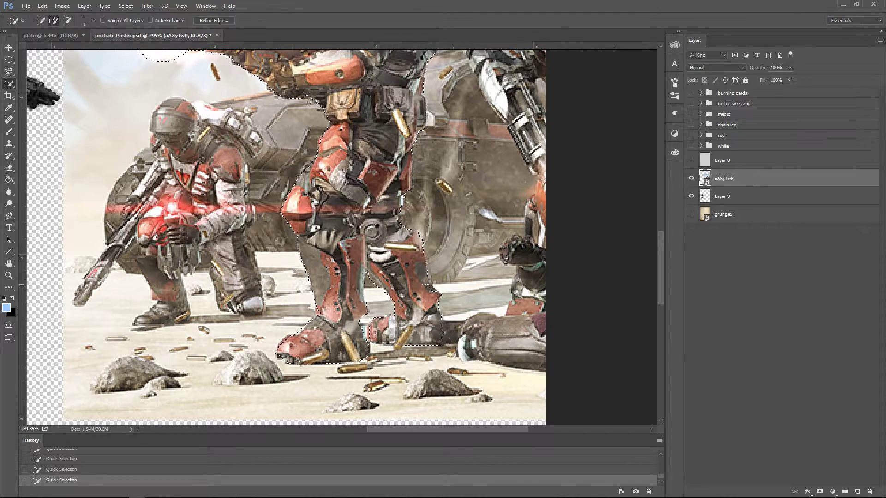
pyautogui.press('alt')
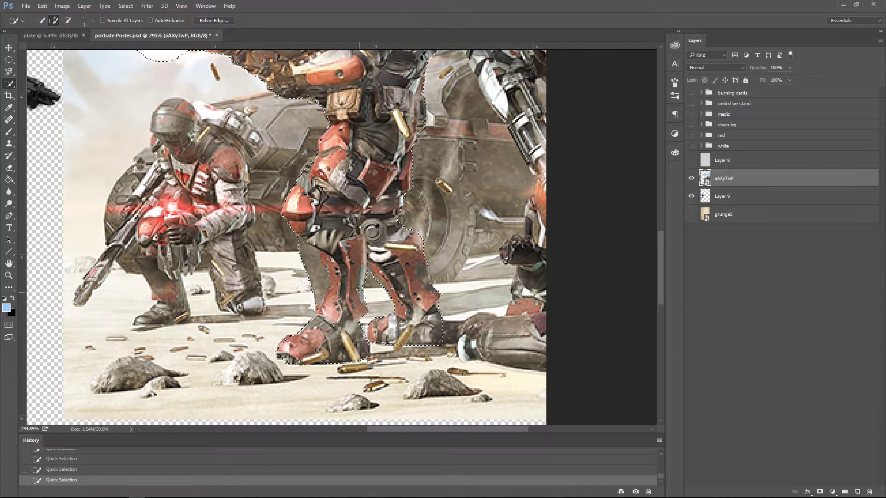
pyautogui.press('alt')
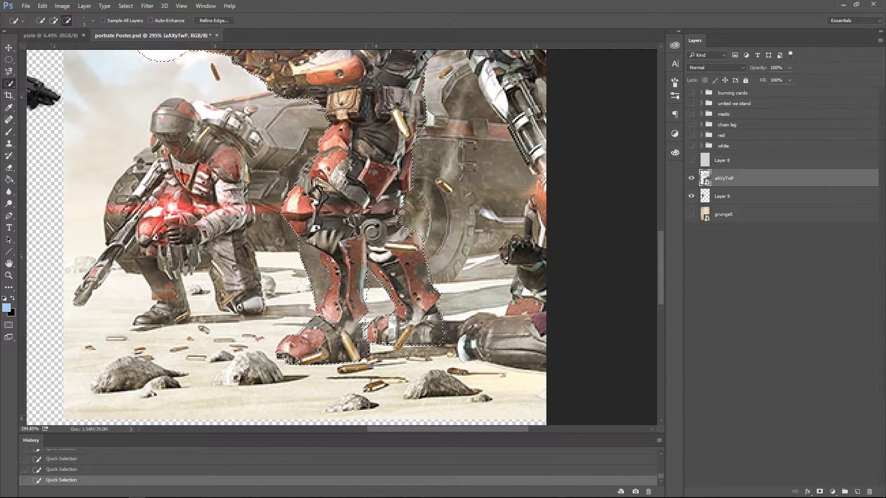
pyautogui.scroll(3, 369, 341)
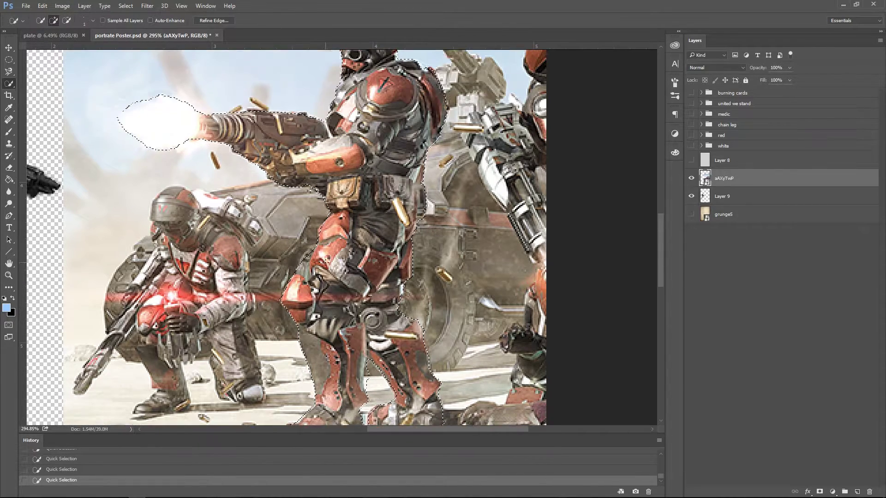
pyautogui.scroll(1, 369, 341)
pyautogui.scroll(1, 369, 342)
# Paste the red soldier onto Layer 10 and delete the aAXyTwP battle layer.
pyautogui.hotkey('ctrl', 'c')
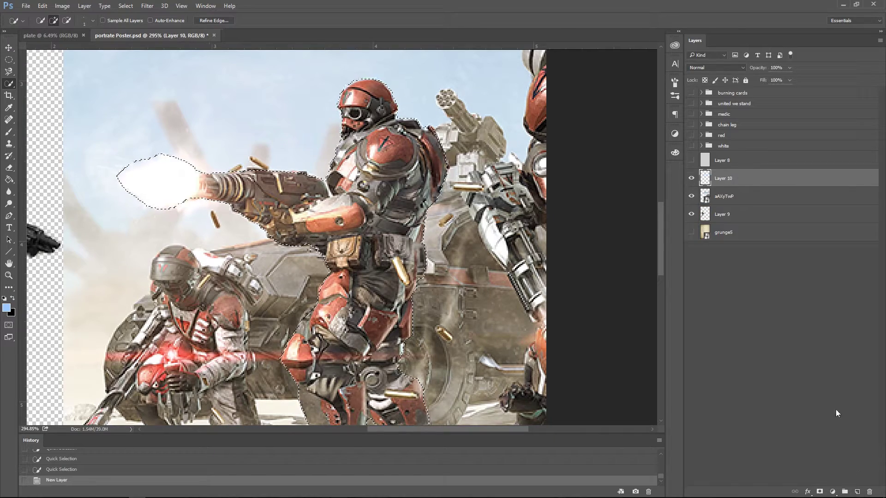
pyautogui.hotkey('ctrl', 'v')
pyautogui.moveTo(724, 196); pyautogui.dragTo(870, 492)
pyautogui.press('z')
pyautogui.keyDown('alt'); pyautogui.click(298, 241); pyautogui.keyUp('alt')
# Give the blue soldier layer a #0055ff Color Overlay.
pyautogui.scroll(3, 393, 193)
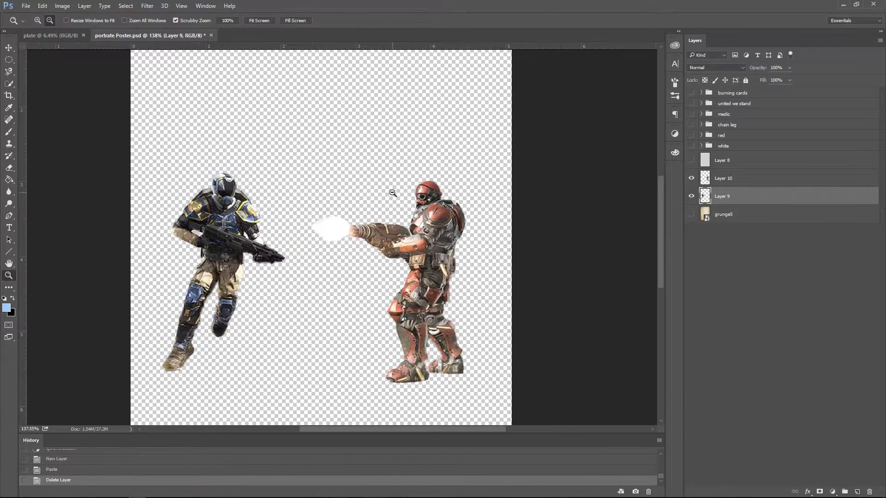
pyautogui.rightClick(723, 181)
pyautogui.click(743, 83)
pyautogui.moveTo(457, 102); pyautogui.dragTo(595, 65)
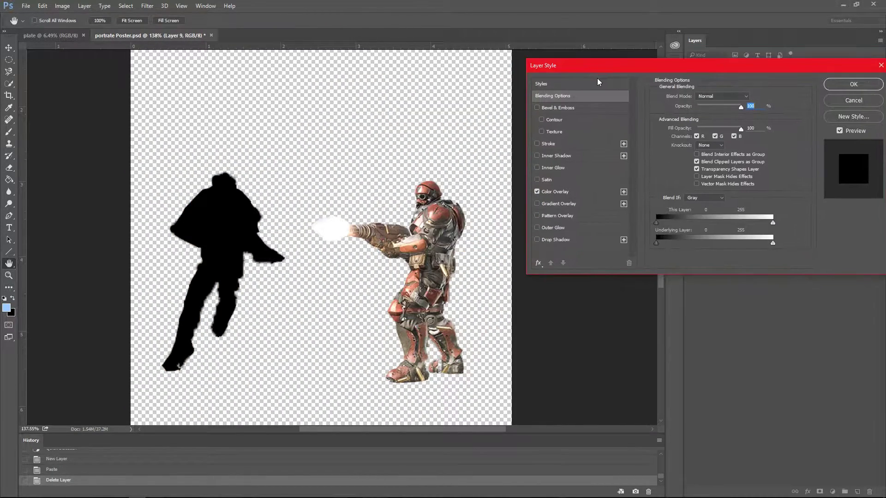
pyautogui.click(556, 192)
pyautogui.click(751, 97)
pyautogui.click(572, 242)
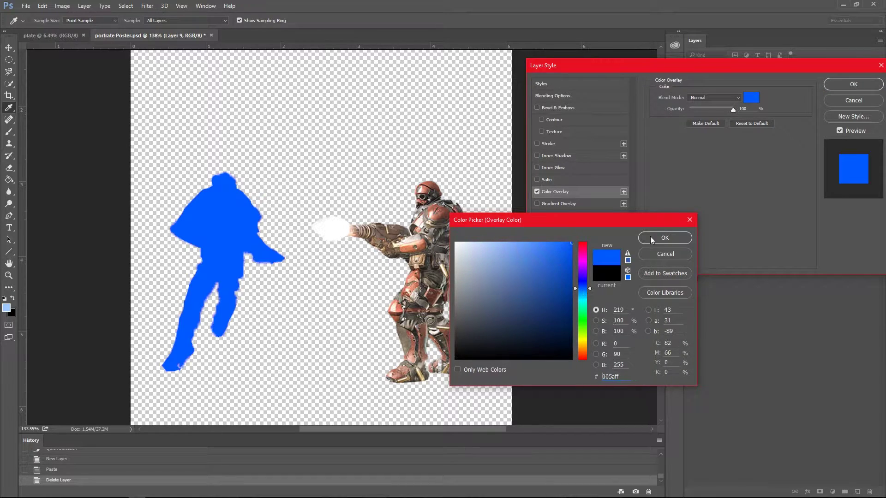
pyautogui.click(668, 235)
pyautogui.click(854, 84)
# Apply a solid red Color Overlay to the red soldier on Layer 10.
pyautogui.doubleClick(731, 184)
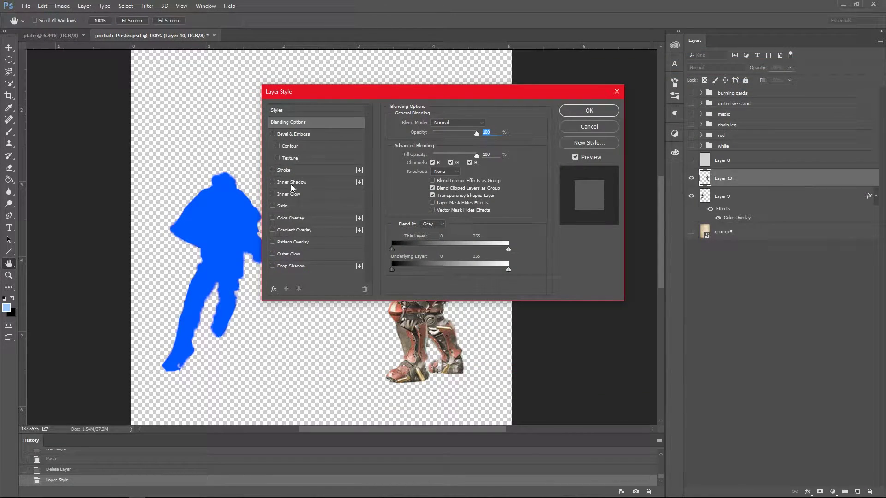
pyautogui.click(291, 218)
pyautogui.click(487, 123)
pyautogui.click(665, 238)
pyautogui.click(589, 110)
pyautogui.scroll(5, 415, 300)
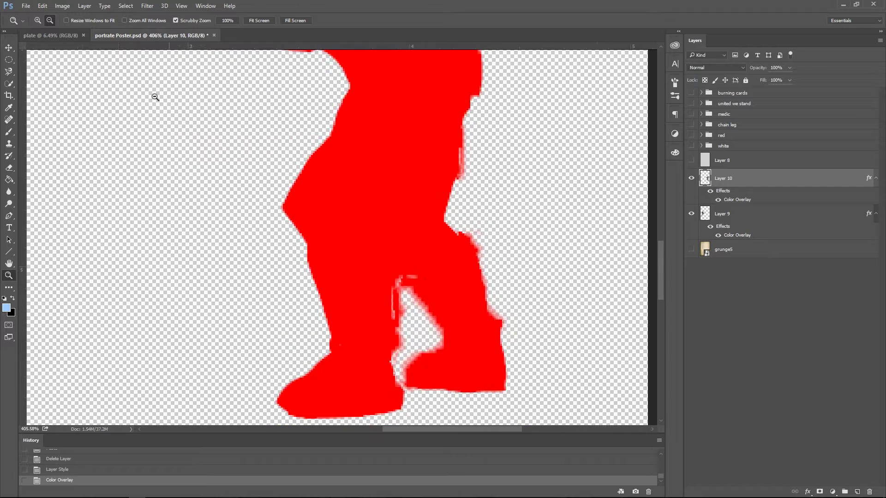
pyautogui.rightClick(9, 71)
# Lasso and delete the stray pixels beside the soldier's feet, then deselect.
pyautogui.click(70, 79)
pyautogui.click(454, 229)
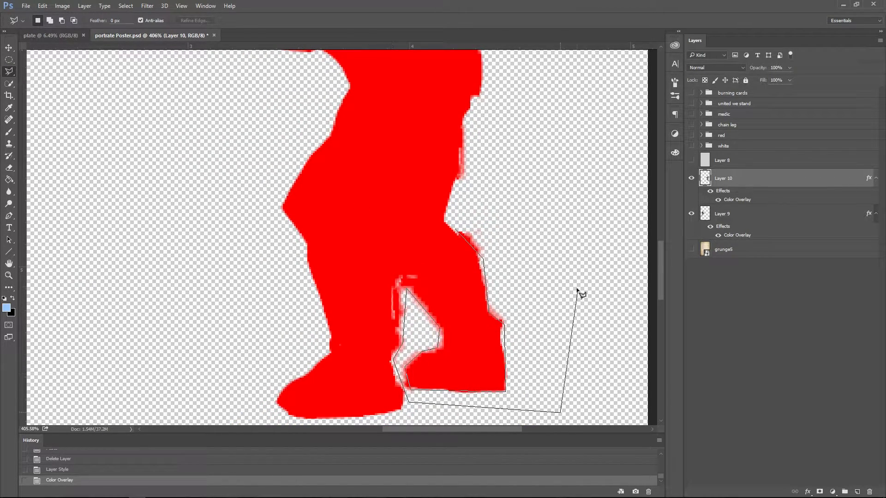
pyautogui.click(455, 229)
pyautogui.press('Delete')
pyautogui.scroll(3, 489, 249)
pyautogui.hotkey('ctrl', 'd')
# Clear a small elliptical notch from the silhouette and deselect.
pyautogui.press('m')
pyautogui.moveTo(462, 227); pyautogui.dragTo(467, 267)
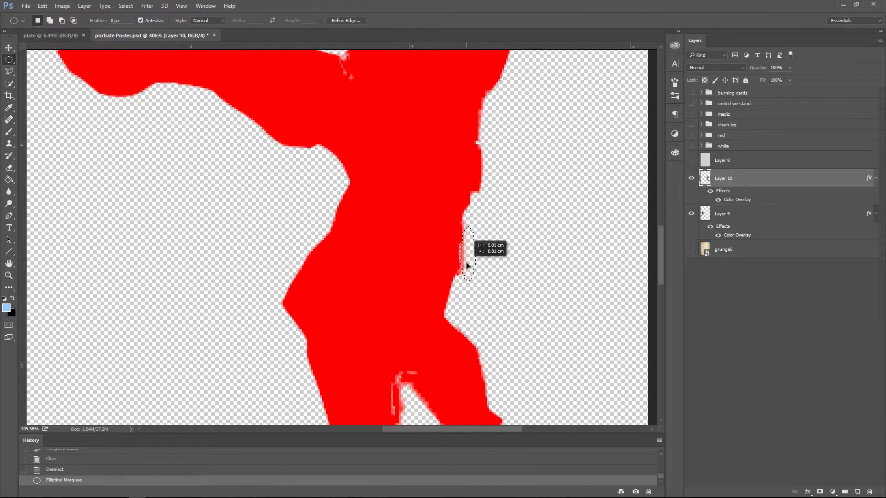
pyautogui.press('Delete')
pyautogui.scroll(2, 467, 266)
pyautogui.scroll(2, 467, 267)
pyautogui.scroll(2, 467, 267)
pyautogui.click(359, 162)
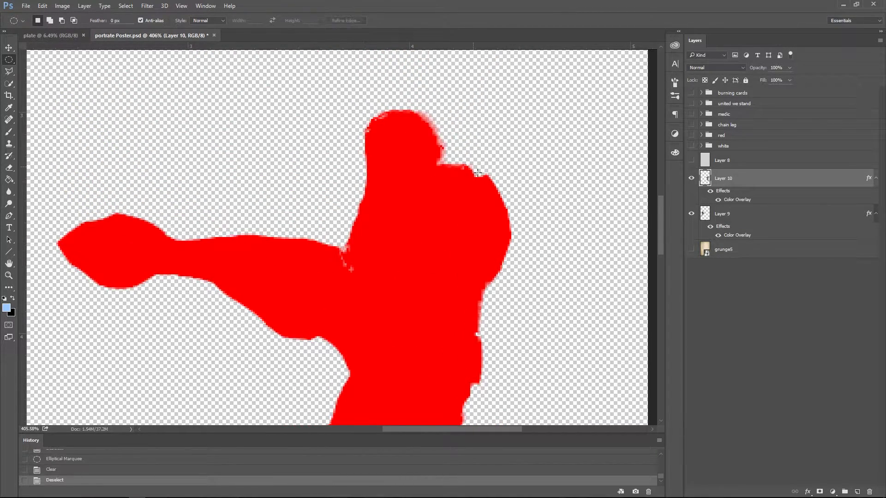
pyautogui.scroll(-2, 478, 172)
# Paint over the red figure's rough edges with a brush in its sampled red.
pyautogui.click(9, 132)
pyautogui.click(7, 308)
pyautogui.click(217, 192)
pyautogui.click(664, 237)
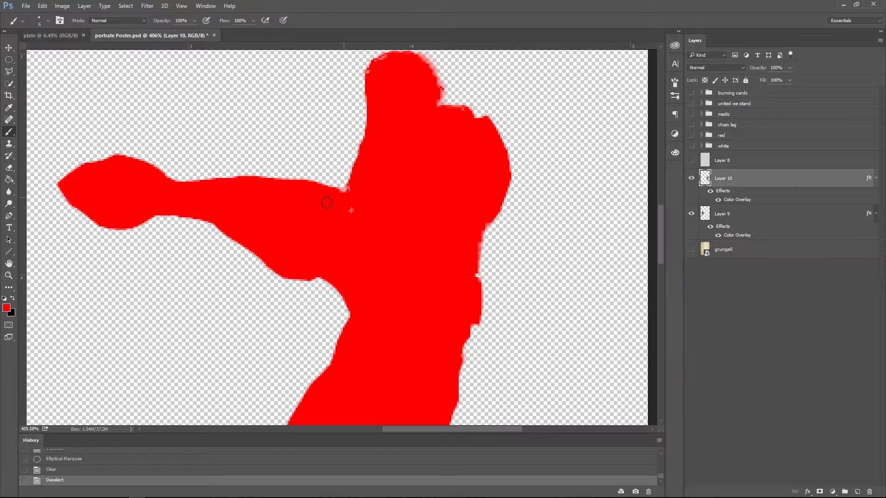
pyautogui.moveTo(342, 187); pyautogui.dragTo(351, 210)
pyautogui.scroll(-3, 433, 218)
pyautogui.scroll(-5, 444, 194)
pyautogui.moveTo(415, 253); pyautogui.dragTo(392, 305)
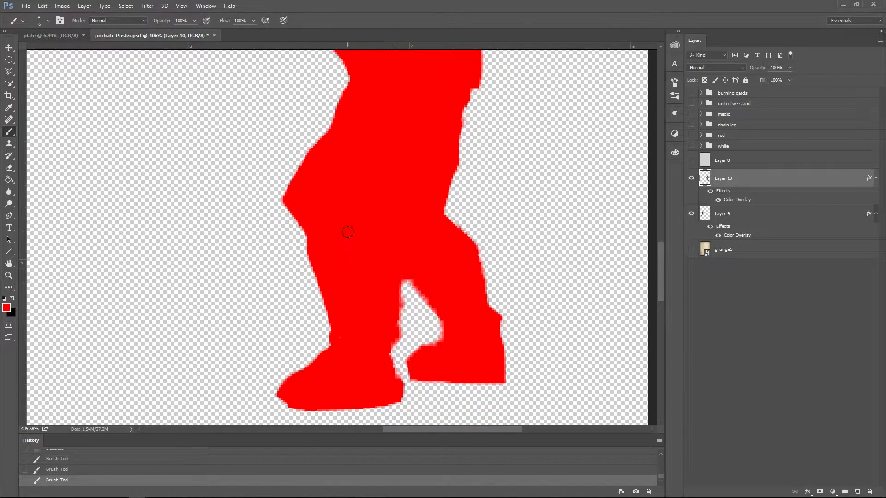
pyautogui.scroll(6, 315, 347)
pyautogui.scroll(-1, 331, 271)
pyautogui.scroll(-2, 331, 270)
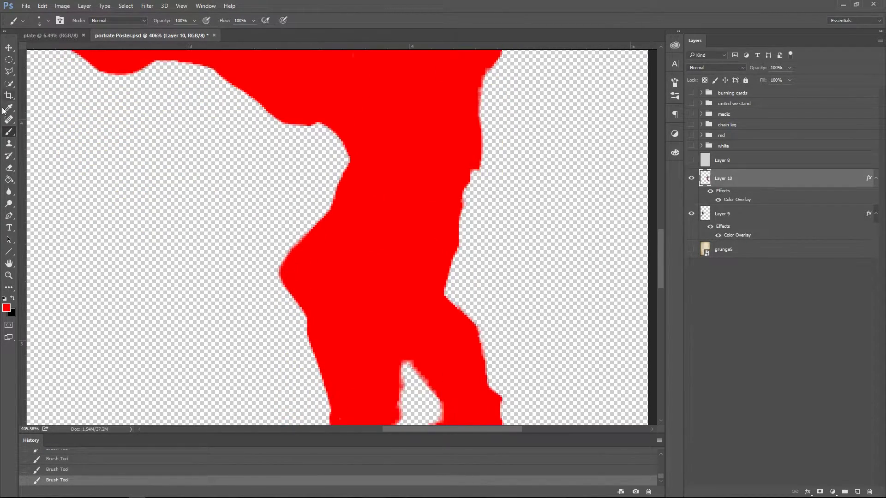
# Reshape the red arm by erasing its edge and repainting the arm tip red.
pyautogui.press('e')
pyautogui.click(48, 20)
pyautogui.moveTo(252, 295); pyautogui.dragTo(273, 231)
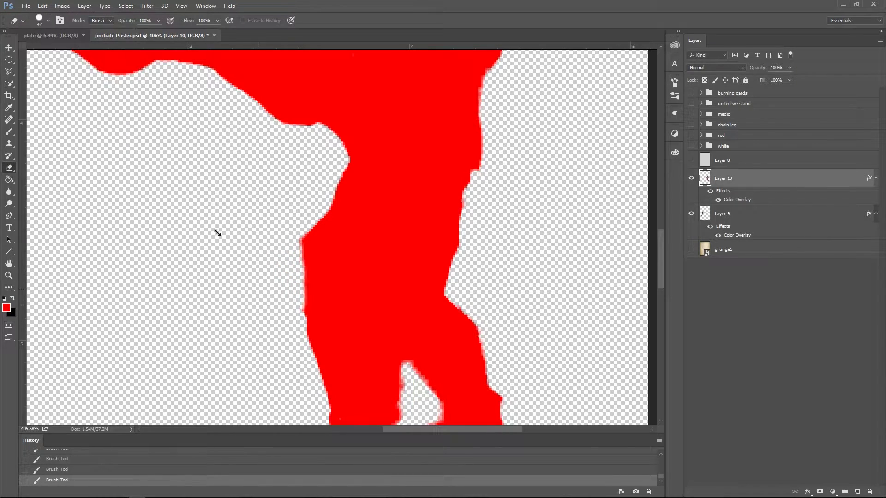
pyautogui.scroll(2, 204, 211)
pyautogui.scroll(5, 151, 183)
pyautogui.moveTo(152, 203); pyautogui.dragTo(58, 194)
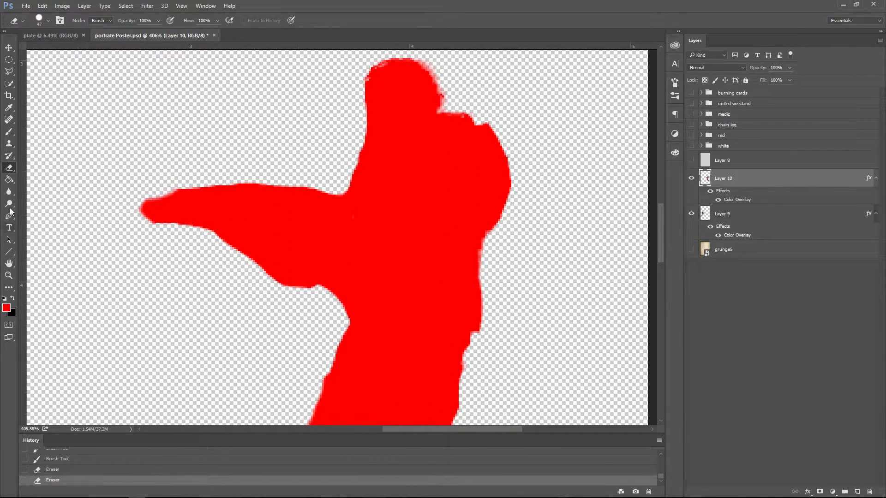
pyautogui.click(9, 133)
pyautogui.moveTo(150, 196); pyautogui.dragTo(222, 191)
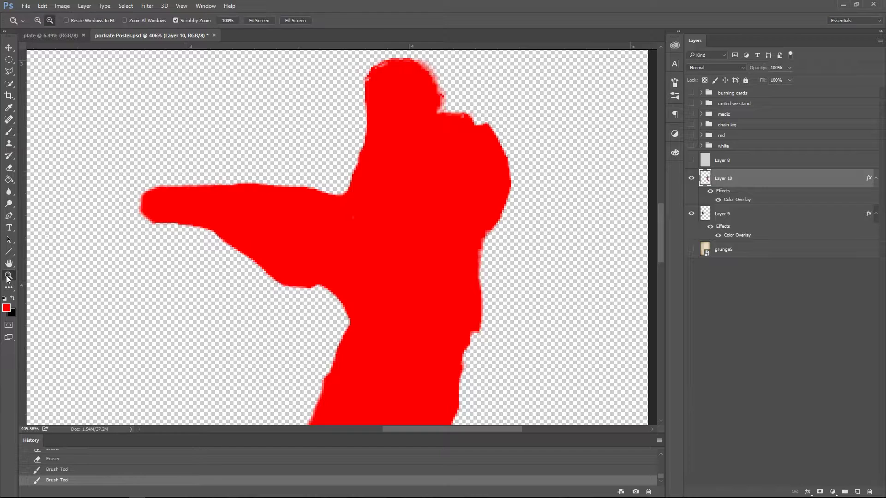
# Paint blue over the notches along the blue soldier's leg edge.
pyautogui.hotkey('ctrl', '0')
pyautogui.scroll(5, 296, 231)
pyautogui.press('x')
pyautogui.click(6, 308)
pyautogui.press('Return')
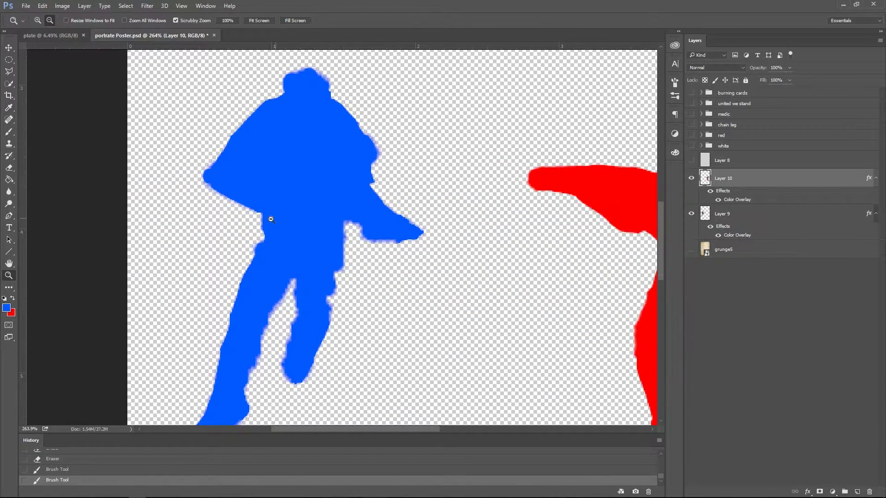
pyautogui.click(737, 211)
pyautogui.click(263, 238)
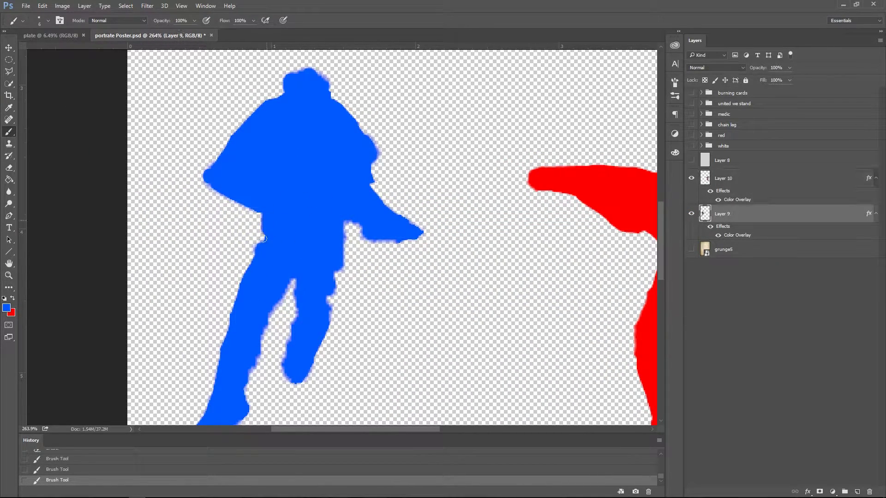
pyautogui.moveTo(339, 268); pyautogui.dragTo(330, 326)
pyautogui.scroll(-3, 300, 198)
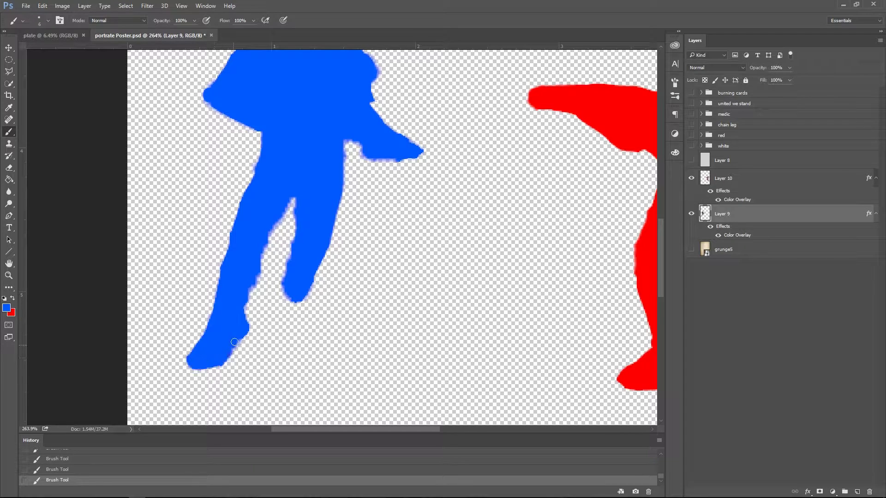
pyautogui.scroll(3, 270, 235)
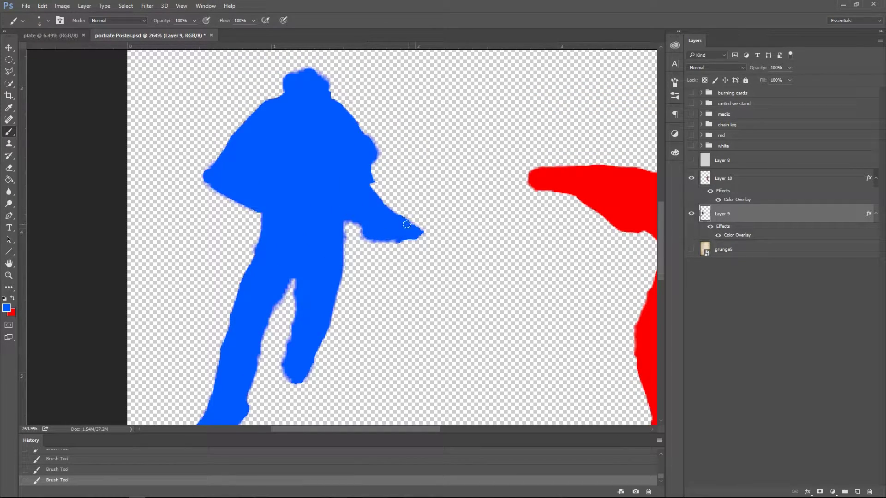
pyautogui.scroll(2, 407, 225)
pyautogui.scroll(2, 327, 215)
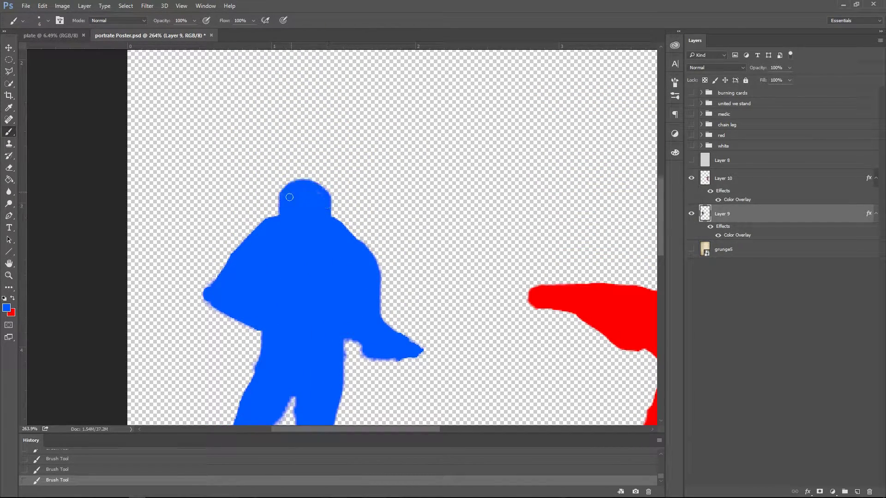
pyautogui.scroll(-3, 289, 197)
# Open the Filter Gallery with the Cutout effect at 8 levels.
pyautogui.click(9, 275)
pyautogui.scroll(-5, 421, 233)
pyautogui.click(147, 6)
# Apply a Cutout filter with fewer levels and simpler edges to the blue soldier.
pyautogui.click(157, 51)
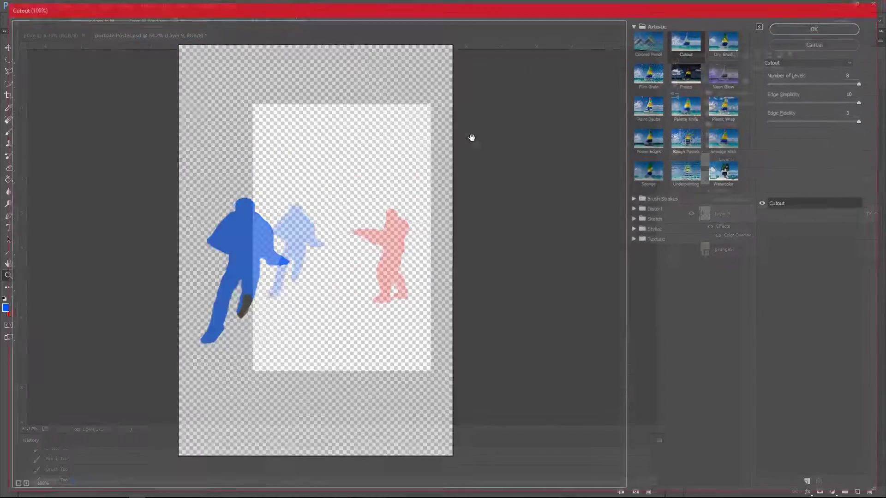
pyautogui.moveTo(864, 82); pyautogui.dragTo(798, 109)
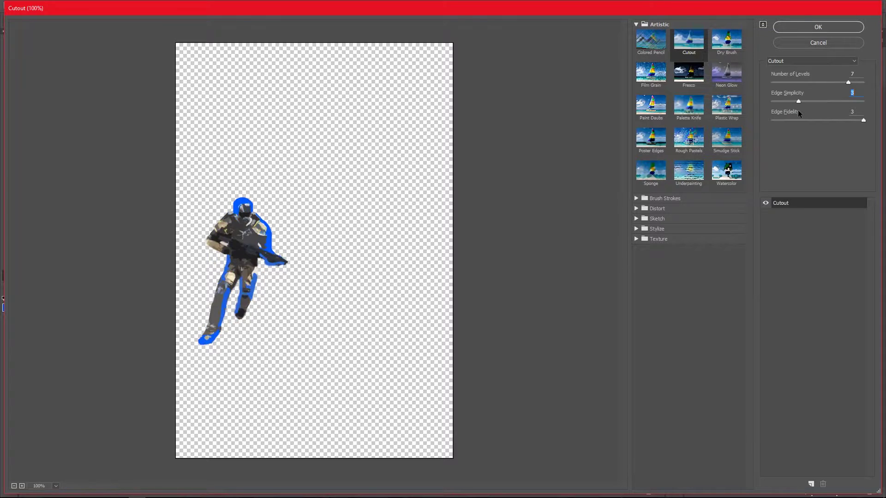
pyautogui.press('Return')
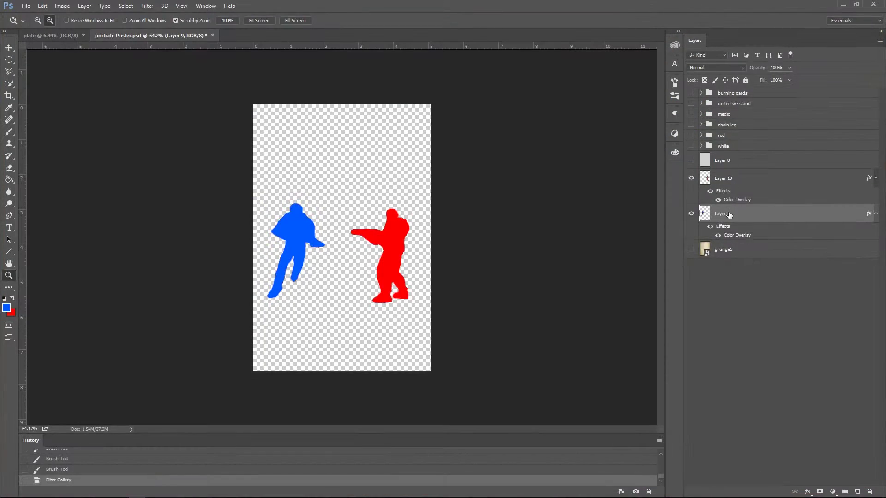
# Lower the blue and red soldiers' Color Overlay opacity to about 50%.
pyautogui.doubleClick(737, 235)
pyautogui.click(699, 145)
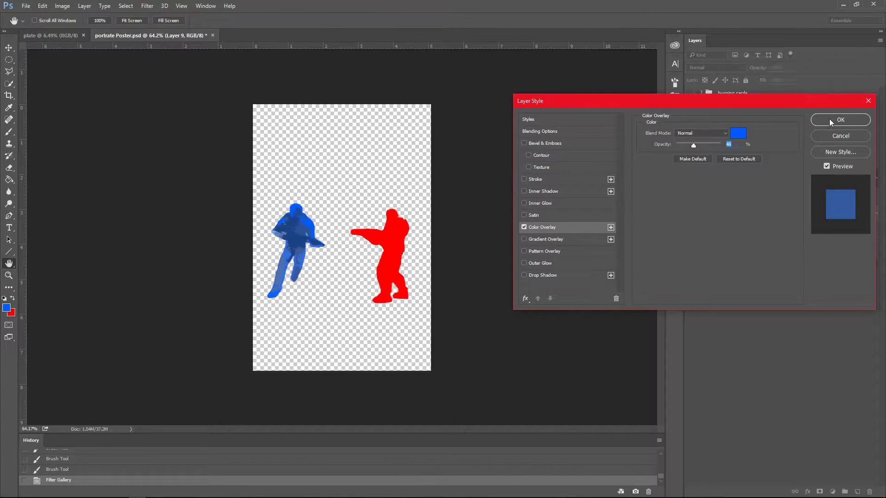
pyautogui.press('Return')
pyautogui.rightClick(729, 176)
pyautogui.click(748, 85)
pyautogui.click(543, 227)
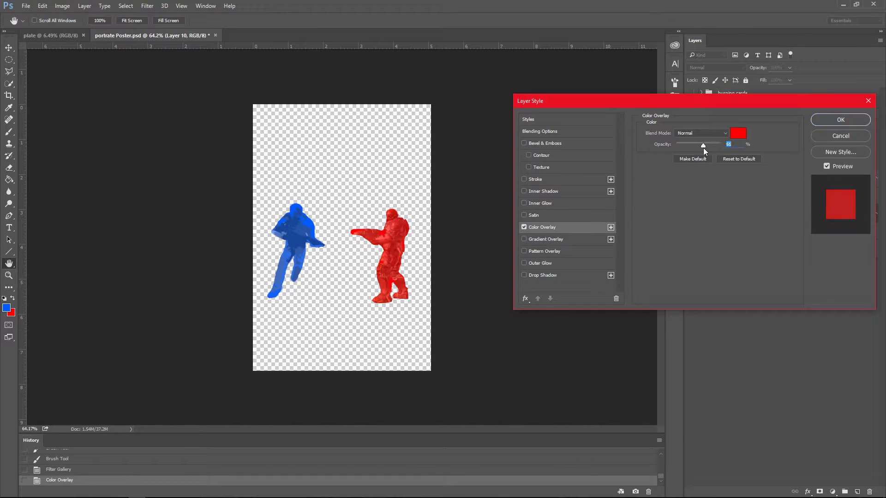
pyautogui.click(819, 120)
# Reapply the Cutout filter to the red soldier on Layer 10 and fit the poster in view.
pyautogui.click(147, 5)
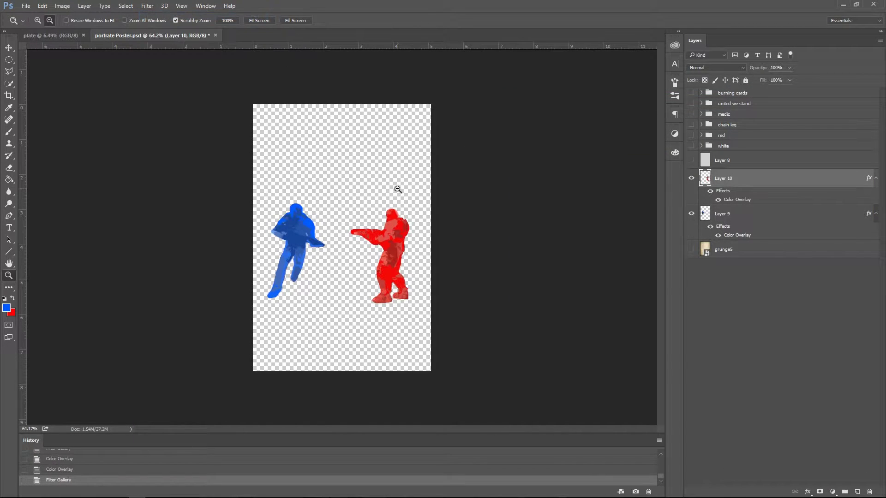
pyautogui.press('z')
pyautogui.click(367, 231)
pyautogui.hotkey('ctrl', '0')
# Rotate the blue soldier on Layer 9 slightly, then delete Layer 9.
pyautogui.click(739, 213)
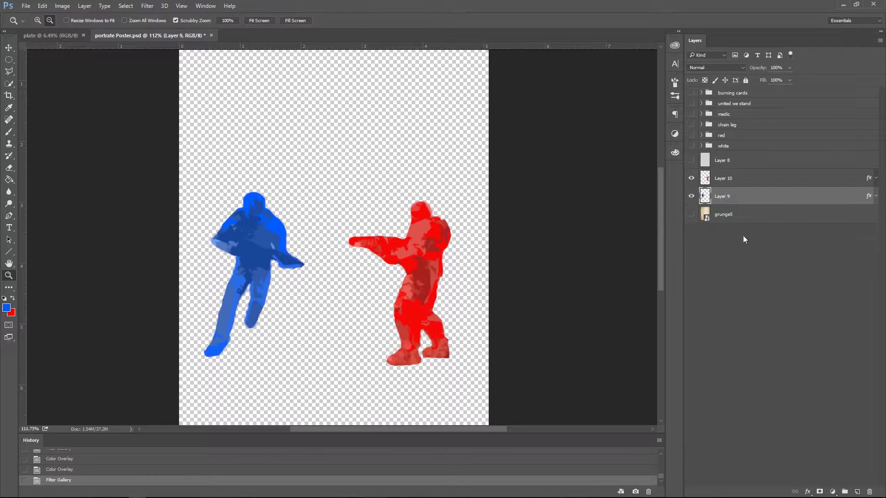
pyautogui.hotkey('ctrl', 't')
pyautogui.moveTo(252, 184); pyautogui.dragTo(267, 185)
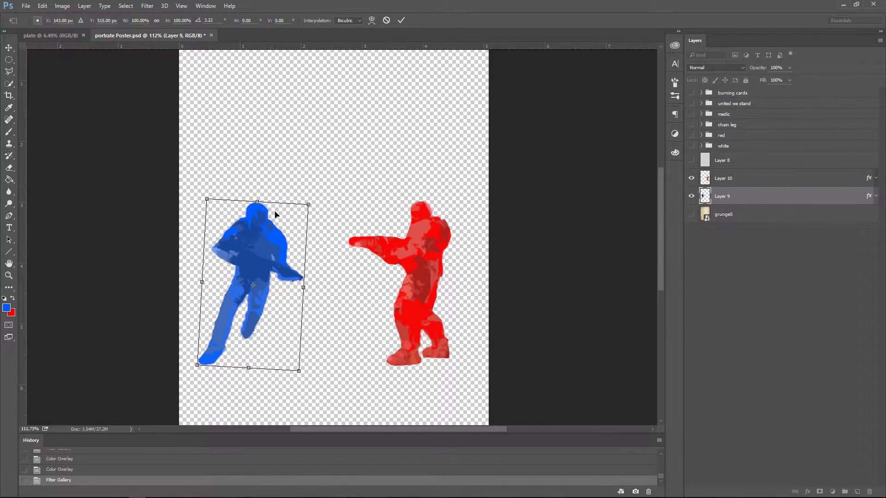
pyautogui.moveTo(270, 238); pyautogui.dragTo(272, 239)
pyautogui.scroll(-3, 273, 237)
pyautogui.scroll(2, 212, 155)
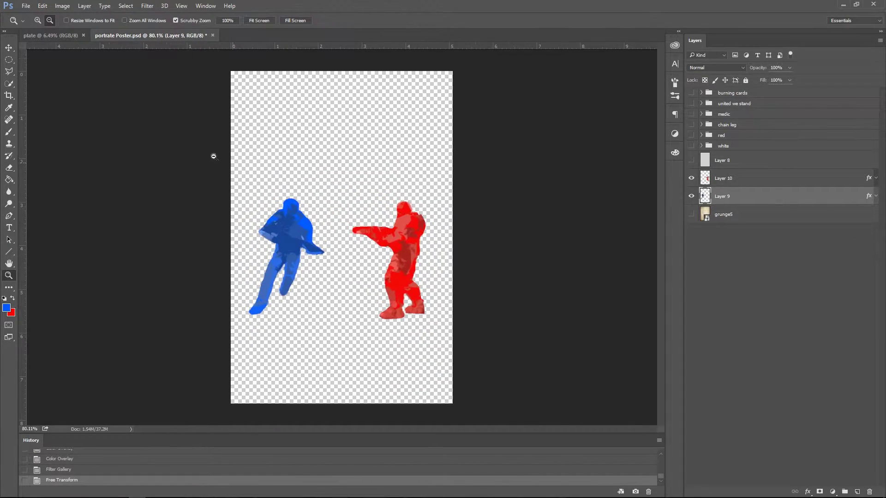
pyautogui.moveTo(299, 185); pyautogui.dragTo(273, 185)
pyautogui.press('Return')
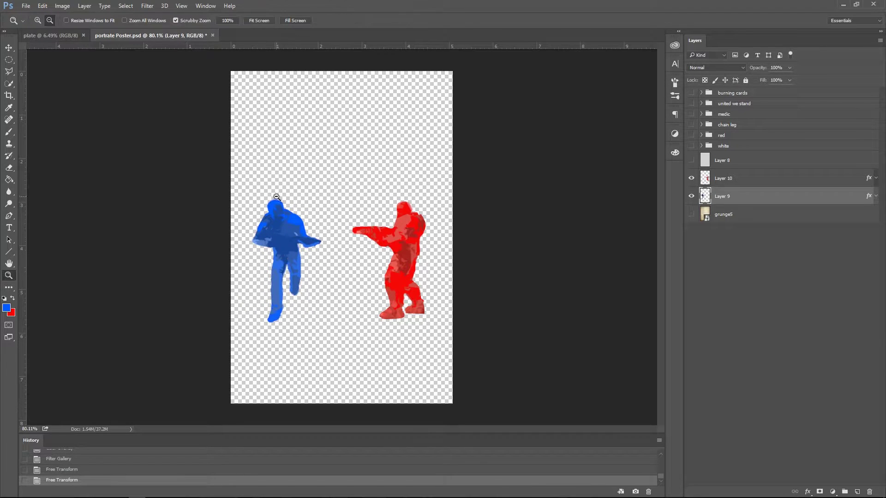
pyautogui.press('Delete')
pyautogui.press('z')
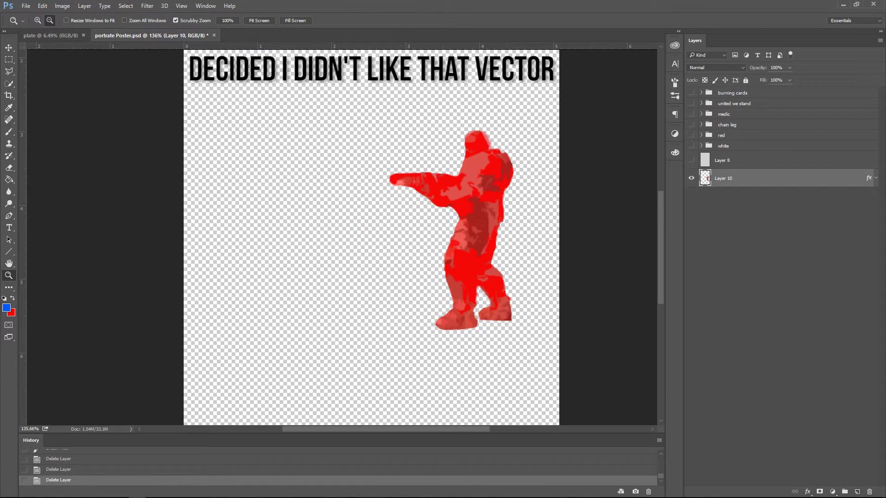
# Scale the placed battle image up to cover most of the canvas and commit it.
pyautogui.moveTo(146, 238)
pyautogui.mouseDown()
pyautogui.moveTo(388, 165)
pyautogui.moveTo(396, 142)
pyautogui.mouseUp()
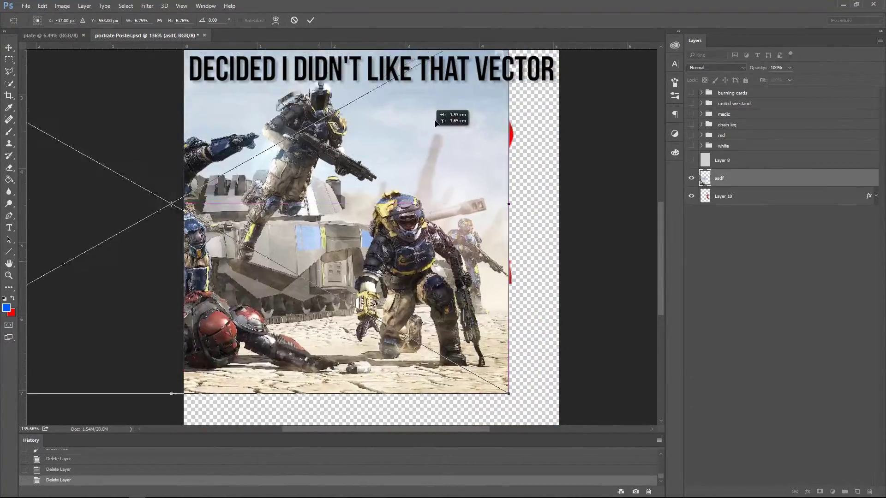
pyautogui.press('Return')
pyautogui.press('l')
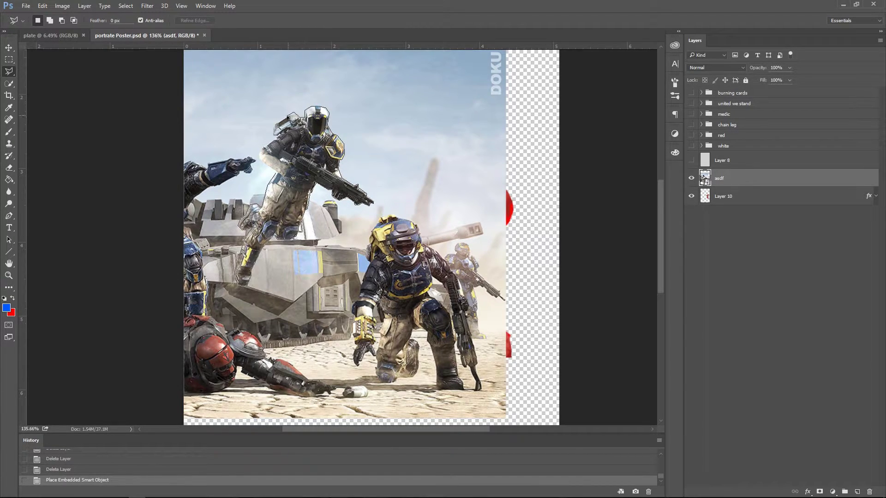
# Cut the leaping soldier out of the battle image onto its own layer with a Cutout effect.
pyautogui.doubleClick(270, 174)
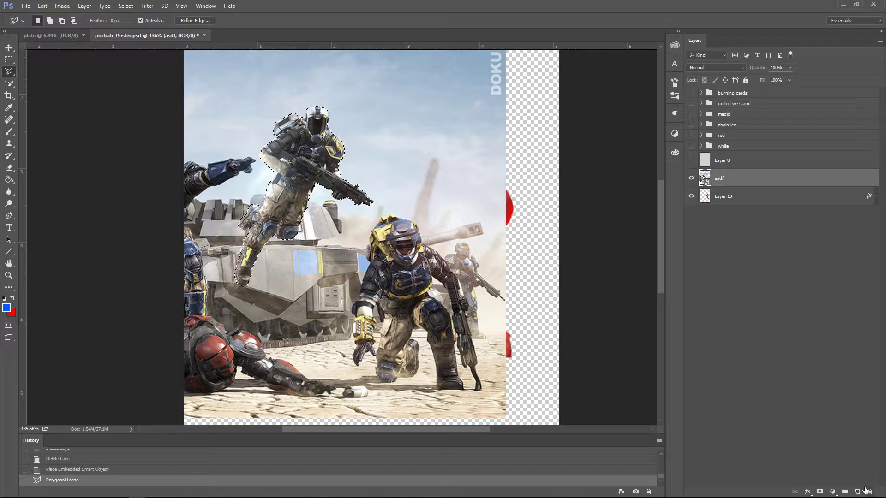
pyautogui.hotkey('ctrl', 'c')
pyautogui.hotkey('ctrl', 'v')
pyautogui.moveTo(720, 178); pyautogui.dragTo(870, 492)
pyautogui.click(147, 6)
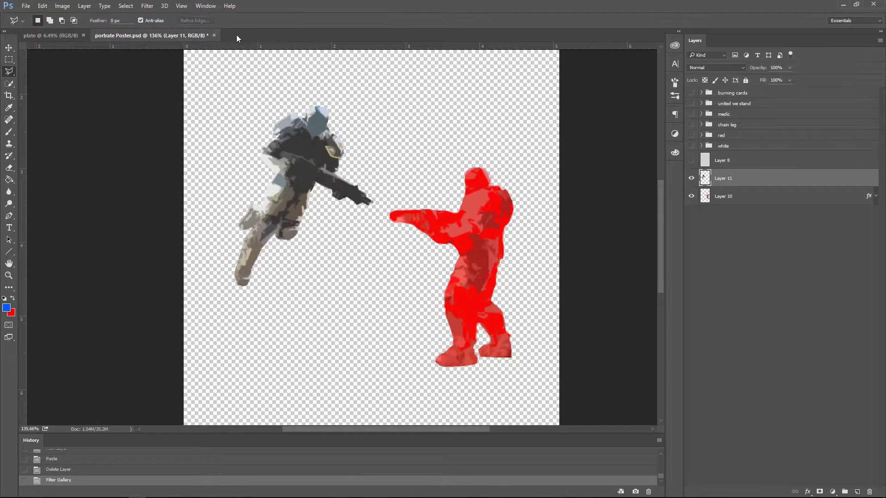
# Give the new soldier layer a blue Color Overlay.
pyautogui.click(762, 85)
pyautogui.click(544, 223)
pyautogui.click(735, 135)
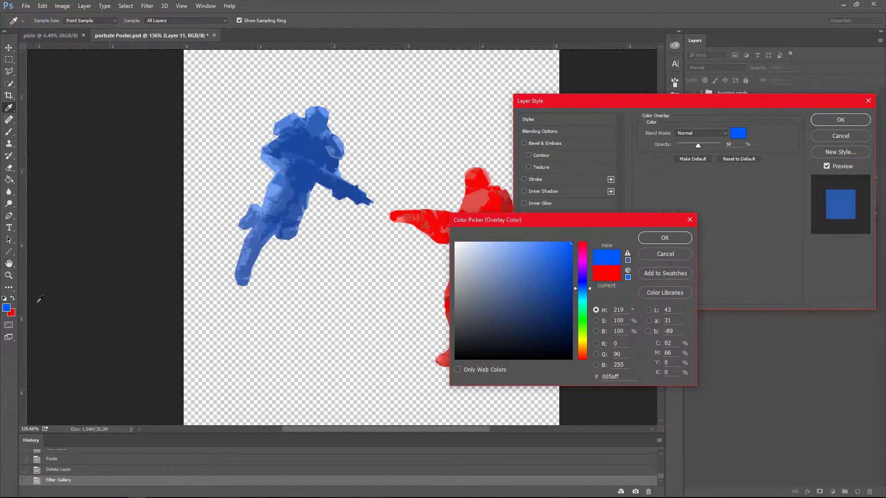
pyautogui.click(664, 236)
pyautogui.click(846, 133)
# Move the red soldier left and the blue soldier right.
pyautogui.scroll(-5, 374, 127)
pyautogui.hotkey('alt', '[')
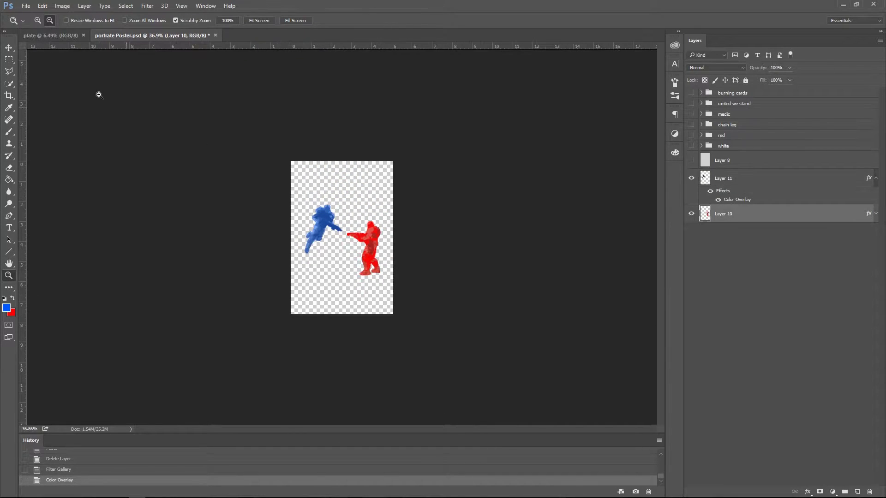
pyautogui.press('v')
pyautogui.moveTo(376, 250); pyautogui.dragTo(363, 251)
pyautogui.hotkey('alt', ']')
pyautogui.moveTo(325, 219); pyautogui.dragTo(334, 217)
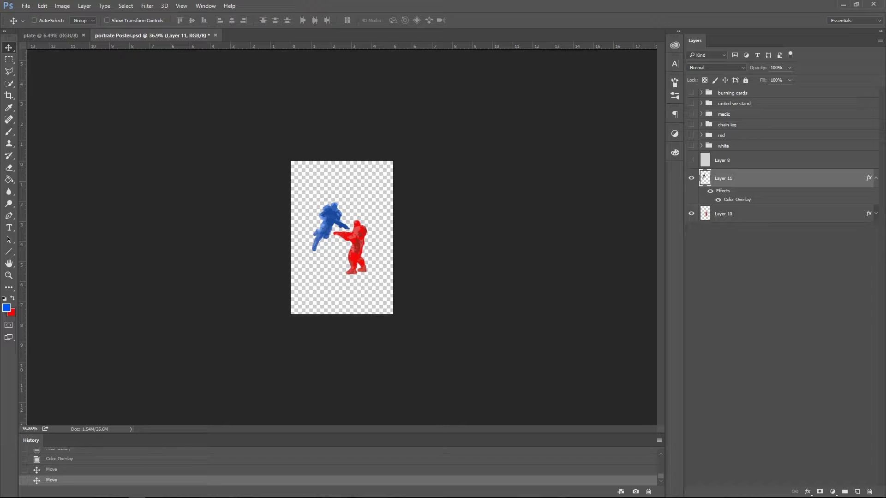
# Position the placed purple-crystal photo over the soldiers and start scaling it down.
pyautogui.moveTo(357, 244)
pyautogui.mouseDown()
pyautogui.moveTo(389, 251)
pyautogui.moveTo(367, 218)
pyautogui.mouseUp()
pyautogui.press('Return')
pyautogui.hotkey('ctrl', 't')
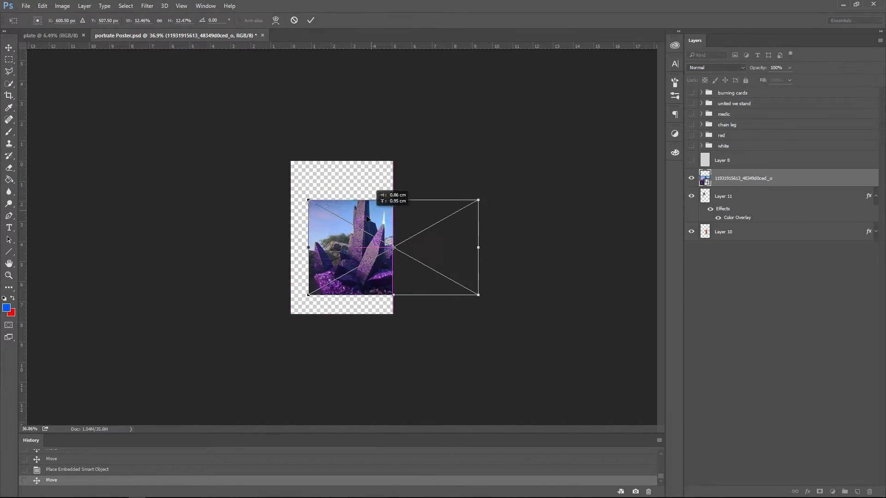
# Commit the crystal photo's reduced size and trace the crystal cluster with the Polygonal Lasso.
pyautogui.press('Return')
pyautogui.press('l')
pyautogui.scroll(5, 341, 224)
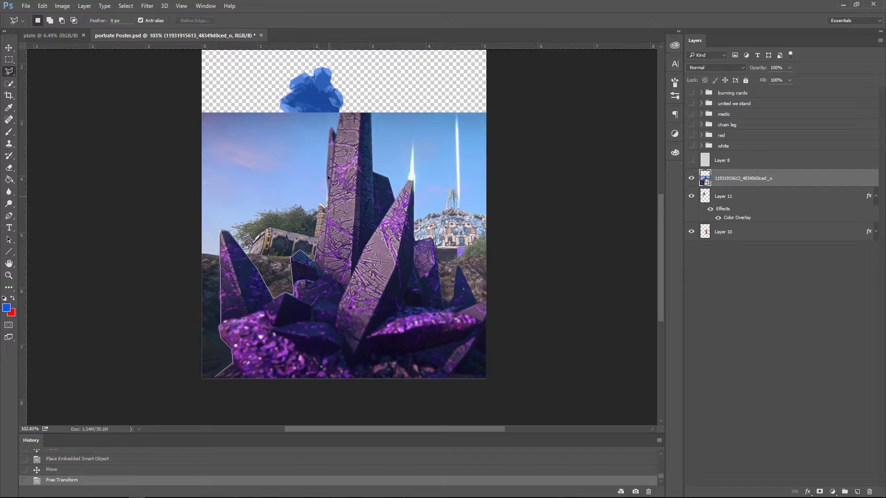
pyautogui.scroll(3, 349, 65)
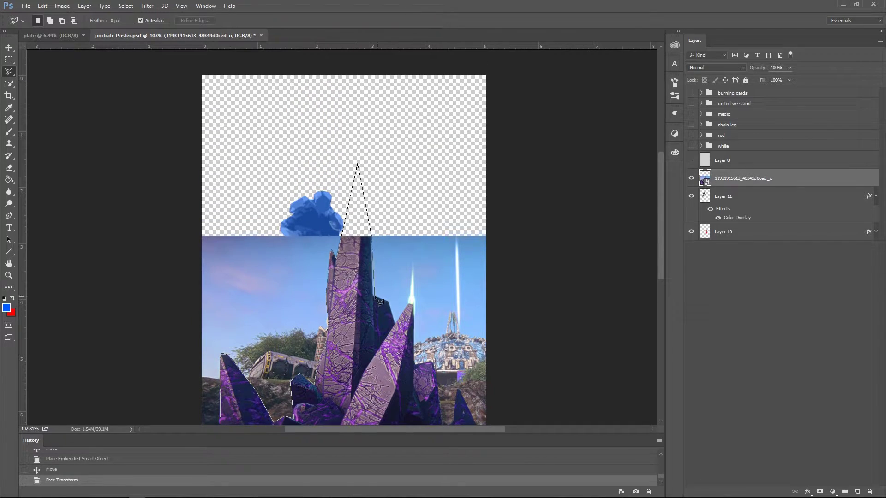
pyautogui.scroll(-2, 402, 323)
pyautogui.scroll(-2, 416, 231)
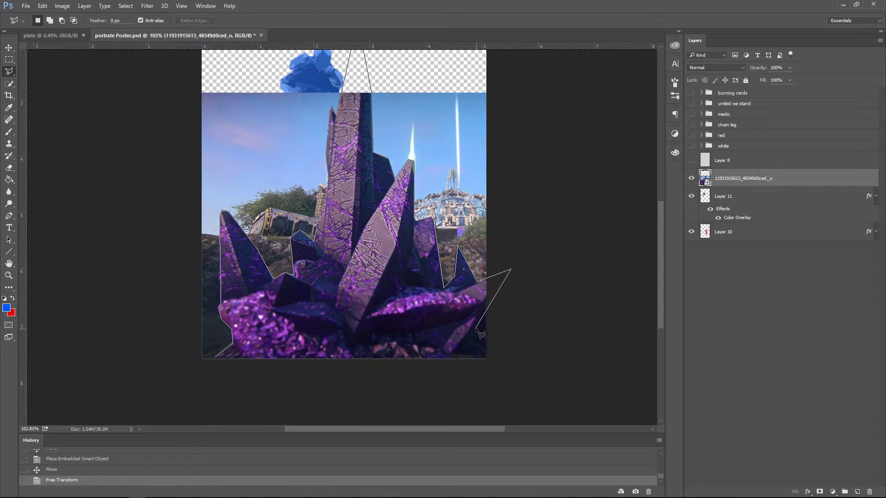
# Copy the crystals to their own layer, delete the original photo layer, and zoom out.
pyautogui.click(221, 364)
pyautogui.hotkey('ctrl', 'c')
pyautogui.hotkey('ctrl', 'v')
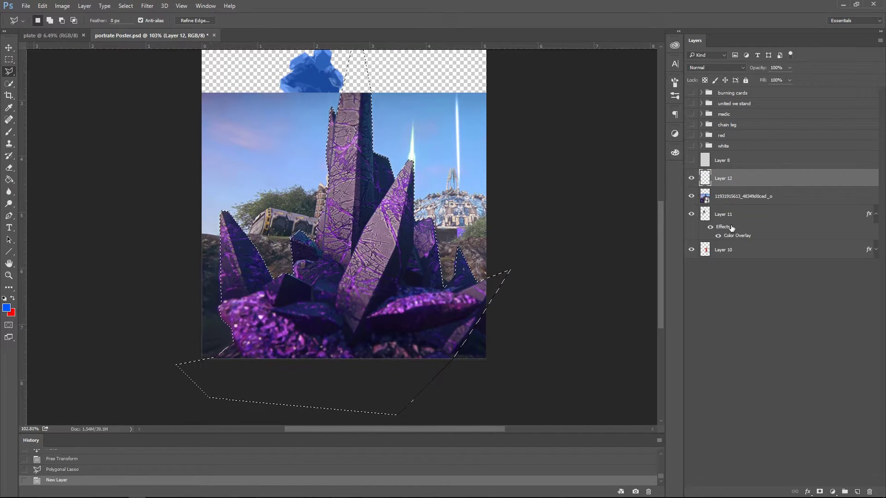
pyautogui.press('Delete')
pyautogui.click(8, 275)
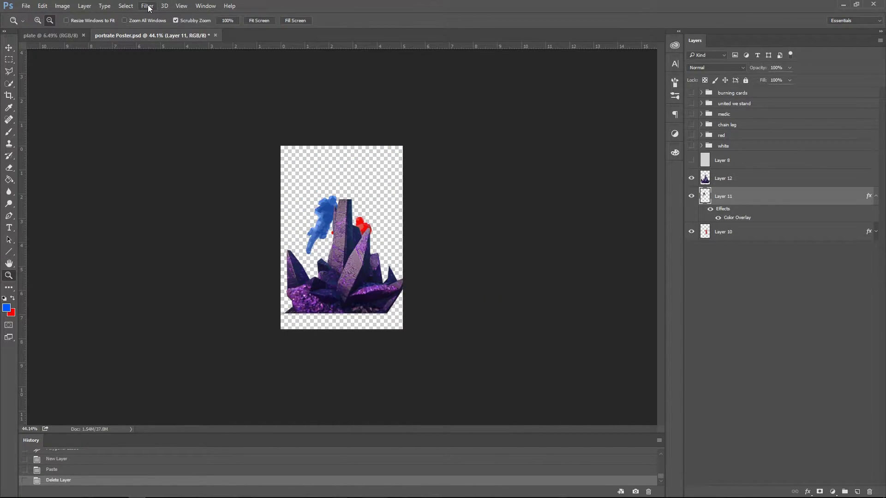
# Apply the flat Cutout-style Filter Gallery effect to the crystal layer.
pyautogui.click(148, 5)
pyautogui.click(157, 16)
pyautogui.click(157, 15)
pyautogui.click(147, 6)
pyautogui.click(723, 178)
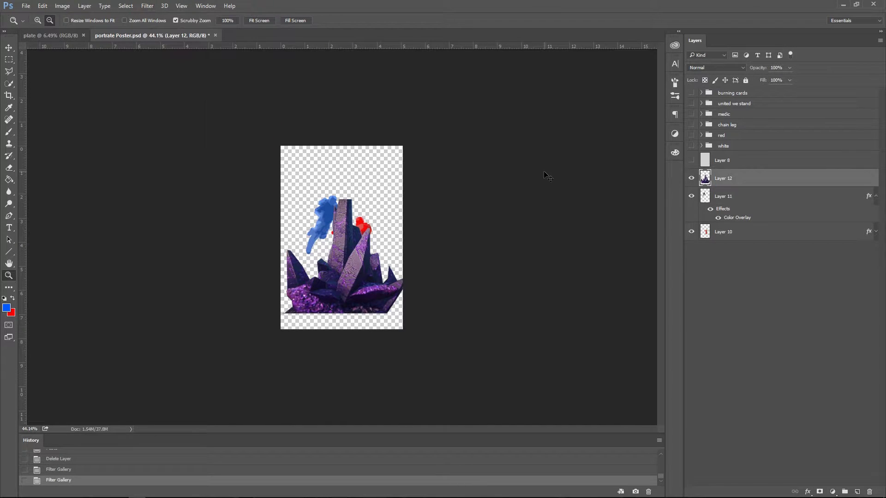
pyautogui.hotkey('ctrl', 'alt', 'z')
pyautogui.hotkey('ctrl', 'alt', 'z')
pyautogui.click(148, 5)
pyautogui.click(157, 16)
# Move the crystals to the lower left, enlarging and slightly rotating them.
pyautogui.press('v')
pyautogui.moveTo(361, 291)
pyautogui.mouseDown()
pyautogui.moveTo(310, 316)
pyautogui.moveTo(303, 309)
pyautogui.mouseUp()
pyautogui.hotkey('ctrl', 't')
pyautogui.moveTo(342, 177); pyautogui.dragTo(314, 169)
pyautogui.moveTo(305, 294)
pyautogui.mouseDown()
pyautogui.moveTo(310, 307)
pyautogui.moveTo(322, 295)
pyautogui.mouseUp()
pyautogui.moveTo(373, 175); pyautogui.dragTo(422, 164)
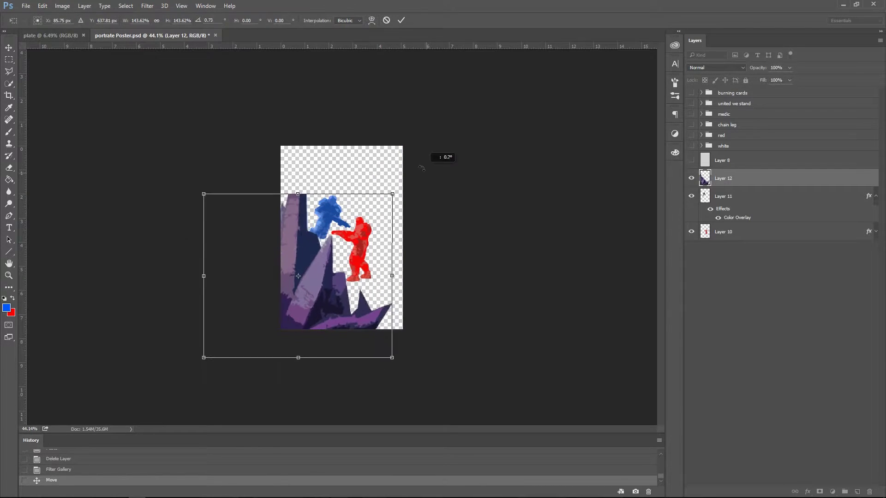
pyautogui.moveTo(353, 240); pyautogui.dragTo(342, 244)
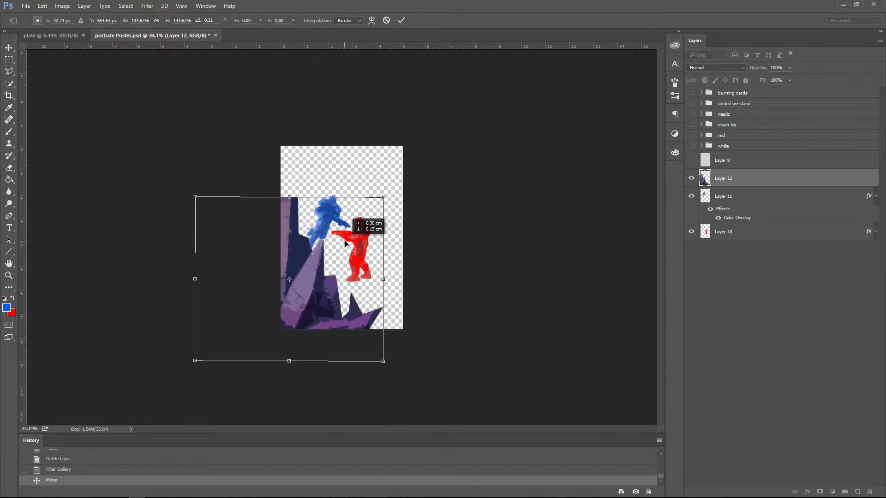
pyautogui.press('Return')
pyautogui.press('z')
pyautogui.moveTo(298, 208); pyautogui.dragTo(350, 208)
# Delete a triangular sliver from the tall crystal's tip and deselect.
pyautogui.press('l')
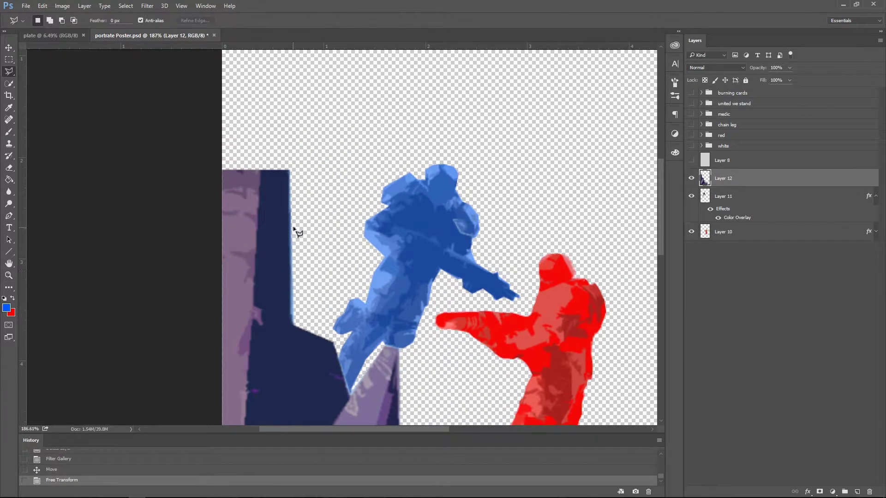
pyautogui.doubleClick(306, 266)
pyautogui.press('Delete')
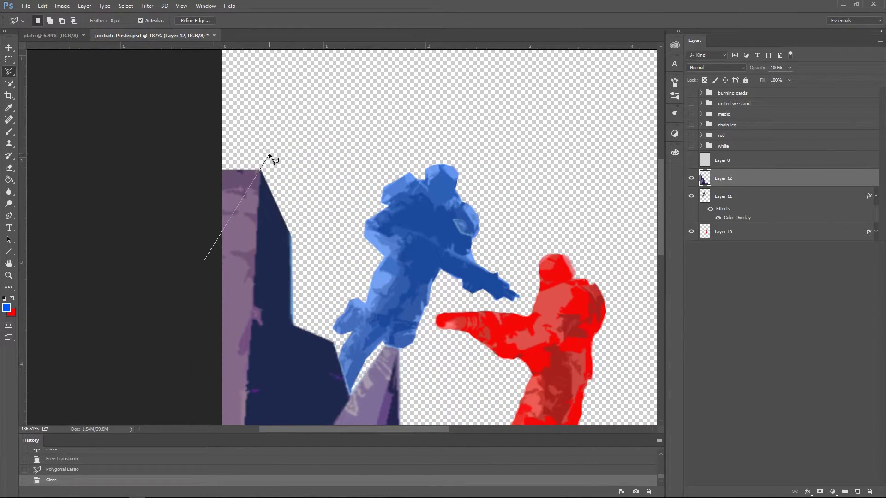
pyautogui.hotkey('ctrl', 'd')
# Soften the crystal's edges with the Blur tool and send its layer behind both soldiers.
pyautogui.press('z')
pyautogui.moveTo(261, 207); pyautogui.dragTo(295, 206)
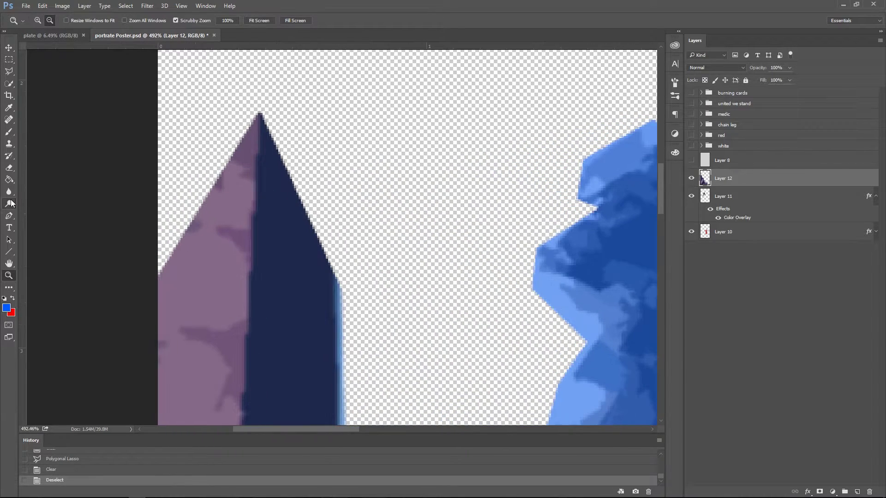
pyautogui.press('r')
pyautogui.moveTo(261, 120); pyautogui.dragTo(343, 273)
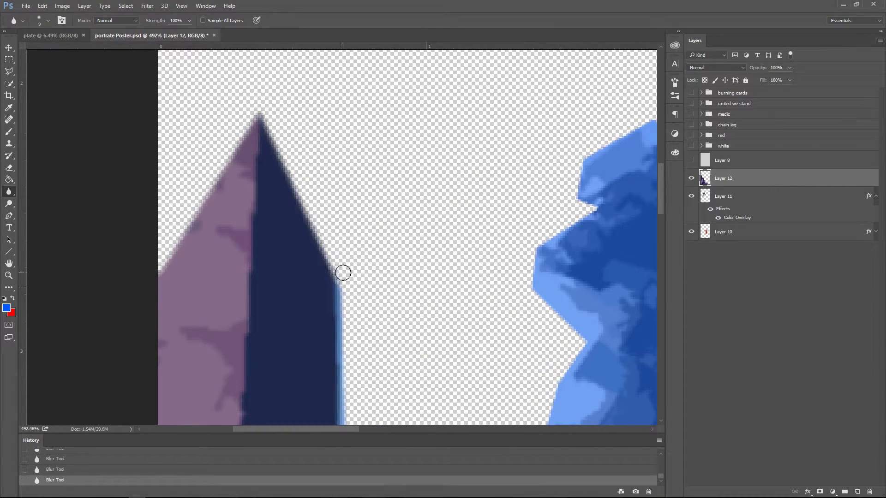
pyautogui.scroll(-5, 346, 251)
pyautogui.scroll(3, 344, 217)
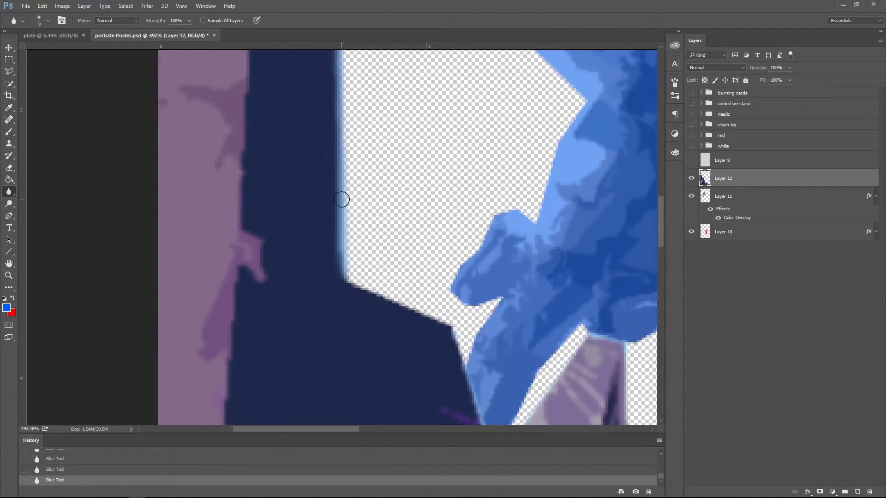
pyautogui.scroll(2, 342, 197)
pyautogui.press('z')
pyautogui.scroll(-4, 415, 198)
pyautogui.scroll(-1, 462, 194)
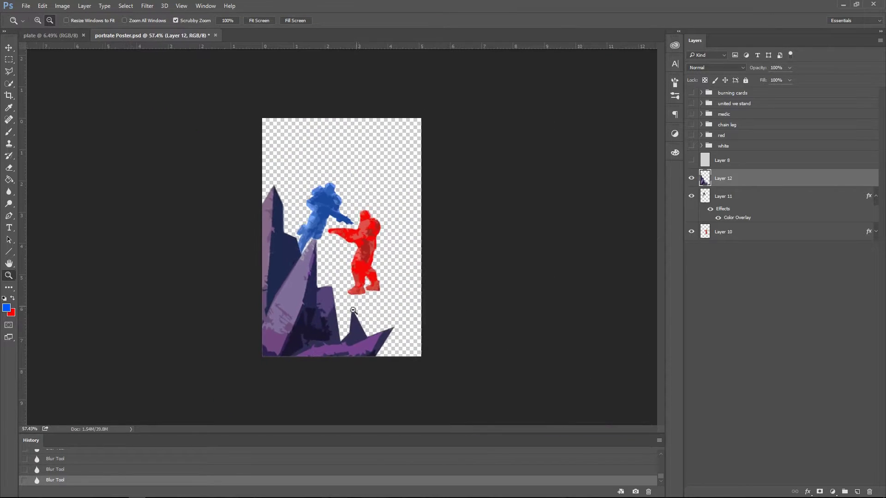
pyautogui.scroll(-1, 485, 186)
pyautogui.hotkey('ctrl', 'shift', '[')
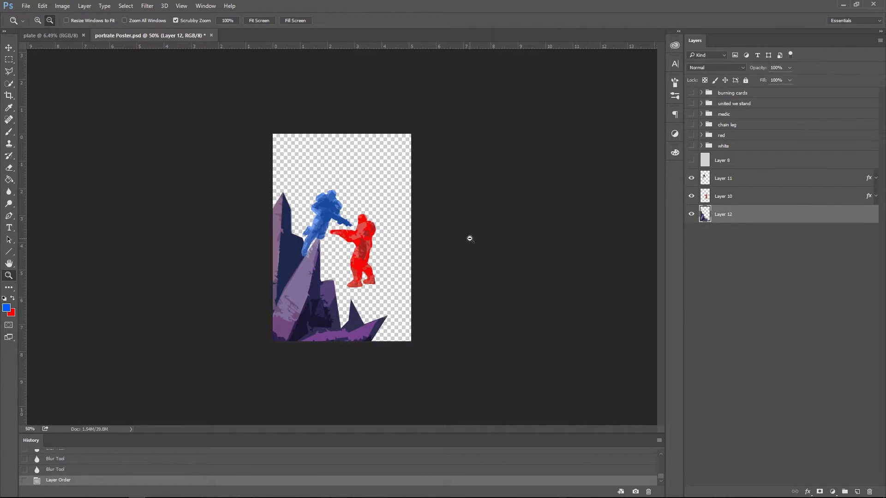
# Add a title text layer in the Earth Orbiter Halftone font.
pyautogui.click(9, 227)
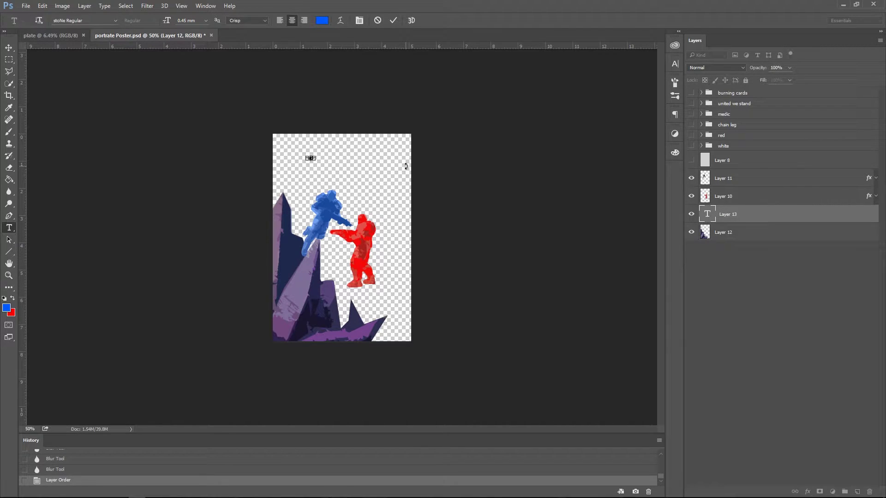
pyautogui.write('united')
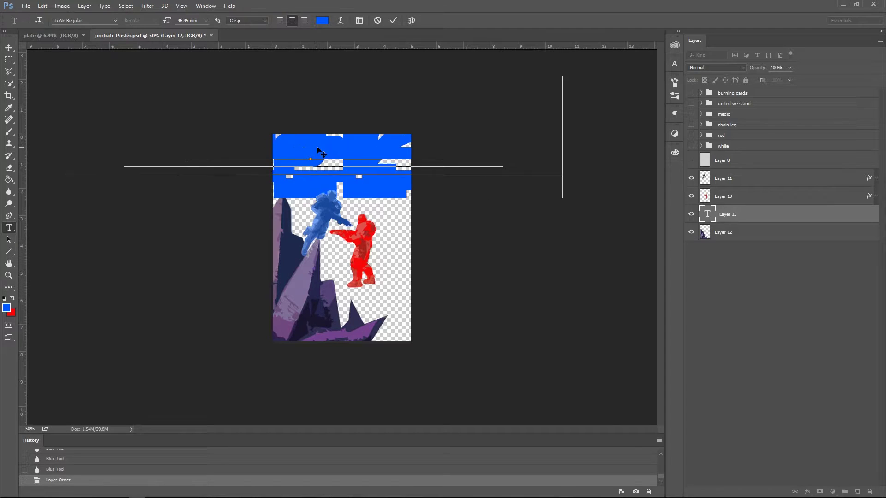
pyautogui.hotkey('ctrl', 'a')
pyautogui.click(116, 21)
pyautogui.scroll(5, 194, 282)
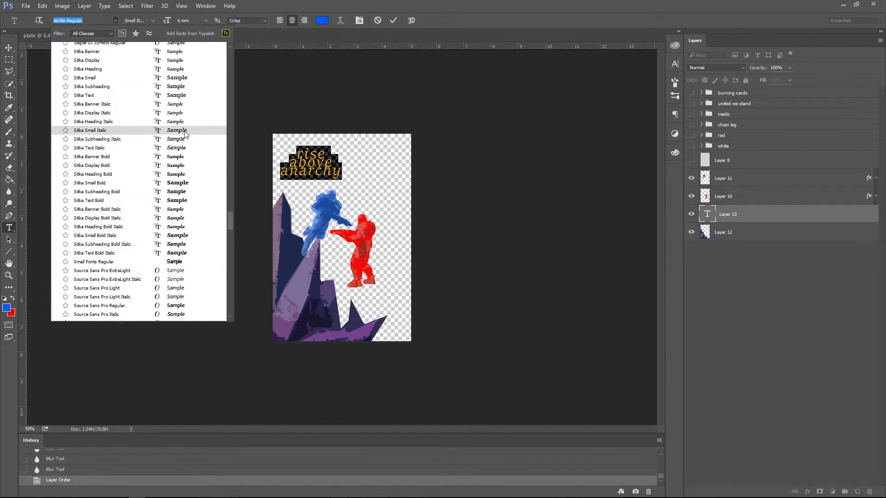
pyautogui.scroll(15, 208, 231)
pyautogui.scroll(15, 221, 185)
pyautogui.scroll(15, 235, 137)
pyautogui.scroll(10, 231, 130)
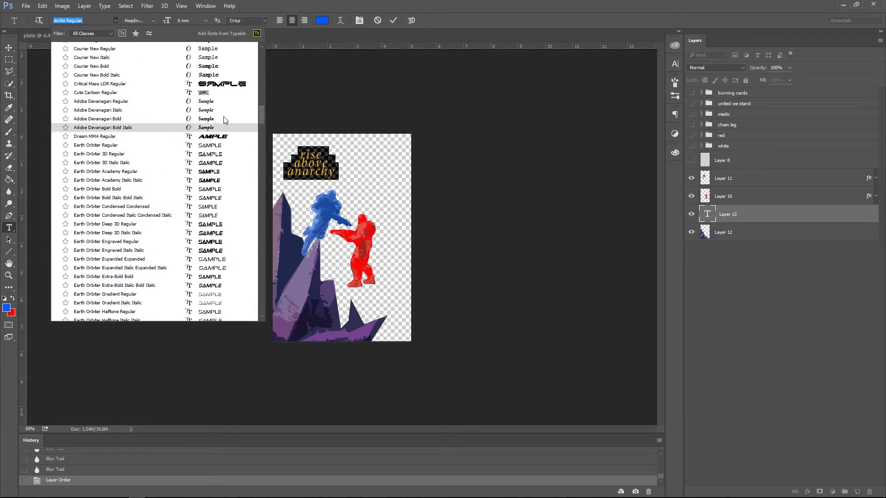
pyautogui.moveTo(261, 115); pyautogui.dragTo(263, 51)
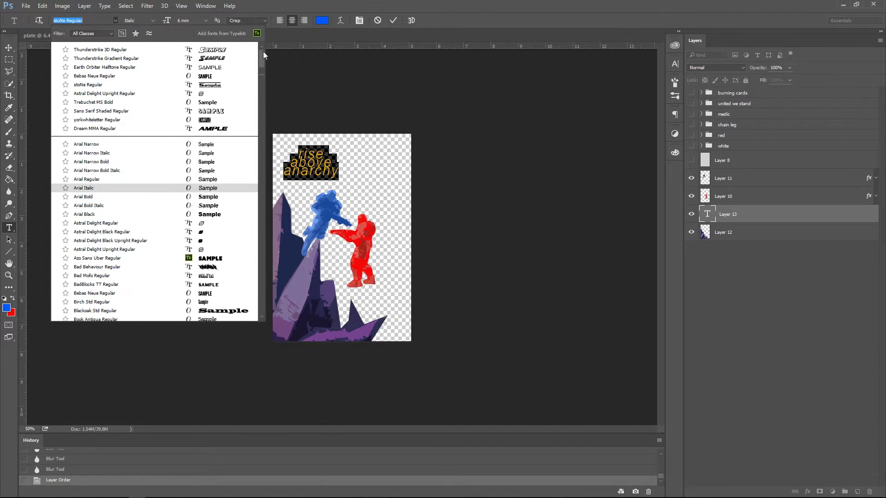
pyautogui.click(227, 69)
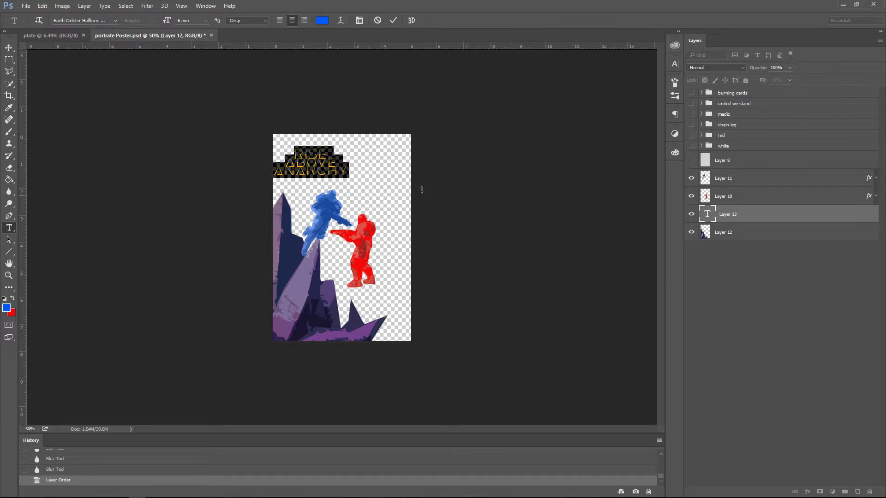
# Colour the title text purple.
pyautogui.scroll(3, 321, 165)
pyautogui.scroll(2, 320, 165)
pyautogui.click(240, 129)
pyautogui.hotkey('ctrl', 'a')
pyautogui.click(323, 21)
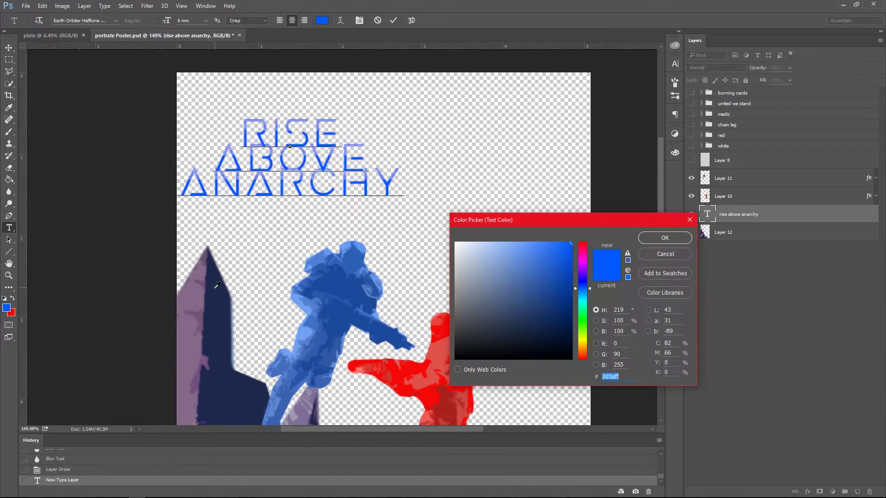
pyautogui.click(475, 292)
pyautogui.click(669, 237)
# Rewrite the title as 'RISE BEYOND' over separate lines and commit the text.
pyautogui.click(364, 20)
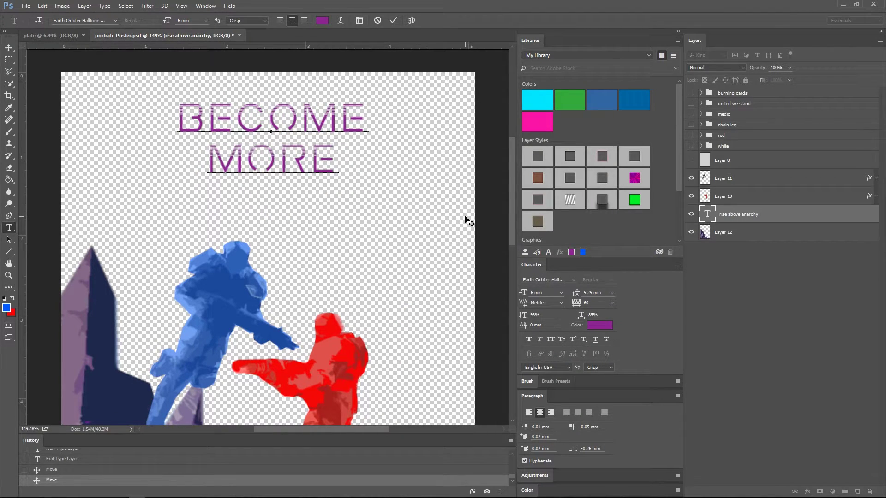
pyautogui.write('THAN YOU')
pyautogui.press('BackSpace')
pyautogui.press('BackSpace')
pyautogui.press('BackSpace')
pyautogui.hotkey('ctrl', 'a')
pyautogui.write('RISE BE')
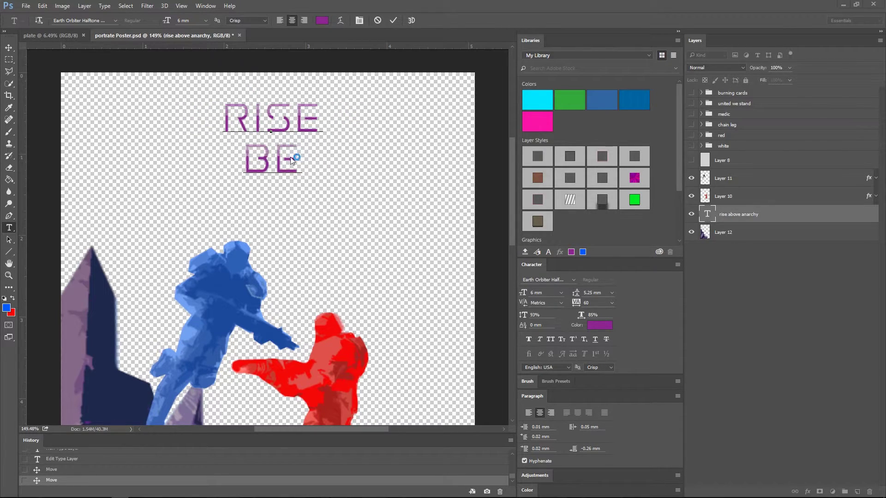
pyautogui.write('YOND')
pyautogui.press('Return')
pyautogui.write('THEM')
pyautogui.hotkey('ctrl', 'a')
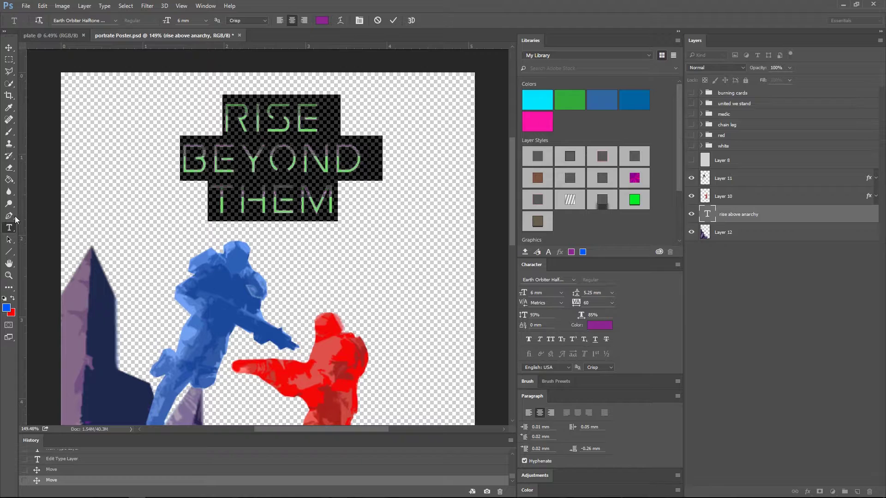
pyautogui.hotkey('ctrl', 'Return')
pyautogui.hotkey('ctrl', '0')
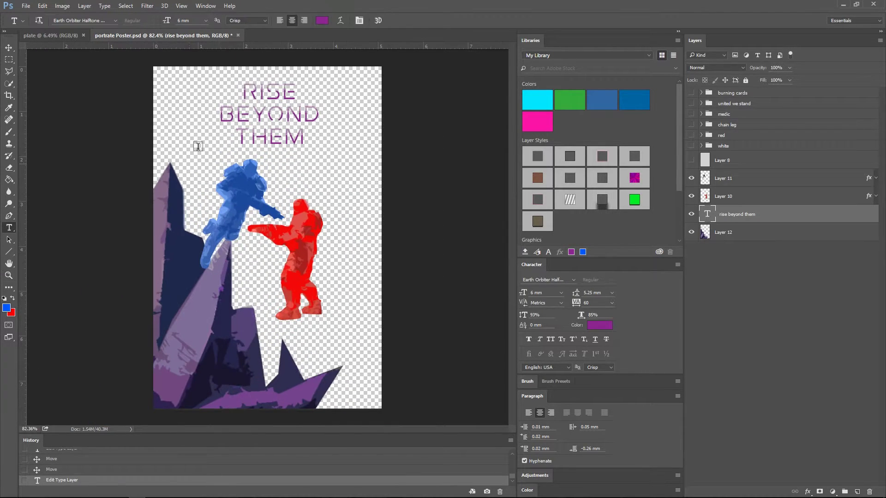
# Change the lower words to 'ABOVE IGNORANCE' and remove the stray word THE.
pyautogui.moveTo(285, 123); pyautogui.dragTo(342, 152)
pyautogui.write('AVOV')
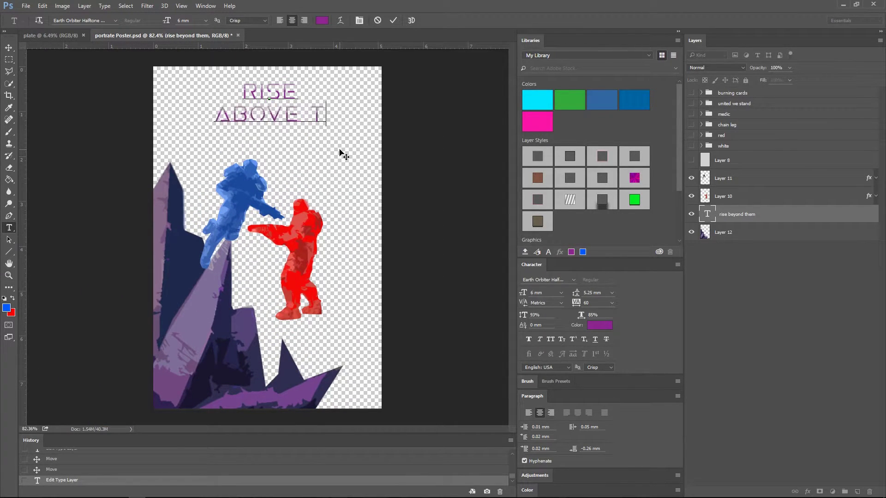
pyautogui.write(' IGNORANCE')
pyautogui.doubleClick(194, 137)
pyautogui.press('BackSpace')
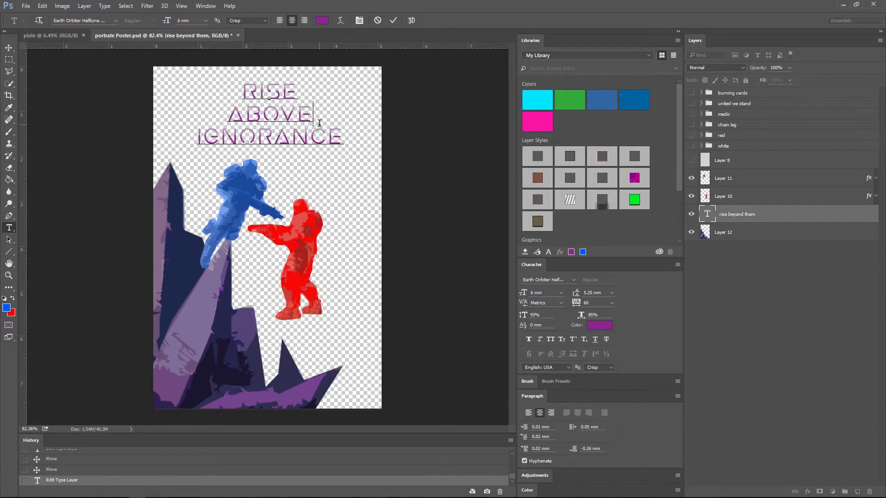
# Enlarge the word RISE and shrink IGNORANCE to 3 mm.
pyautogui.hotkey('ctrl', 'a')
pyautogui.hotkey('ctrl', 'Home')
pyautogui.hotkey('shift', 'End')
pyautogui.press('Return')
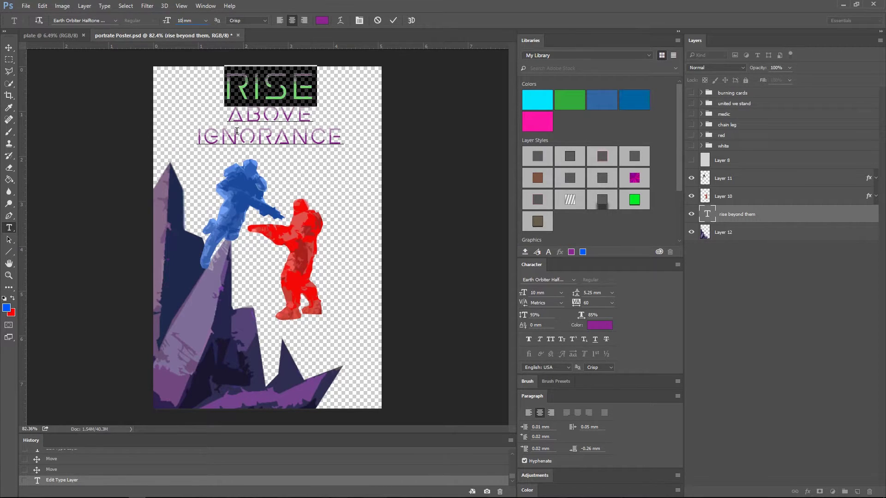
pyautogui.press('Down')
pyautogui.hotkey('shift', 'Home')
pyautogui.press('Down')
pyautogui.hotkey('shift', 'Home')
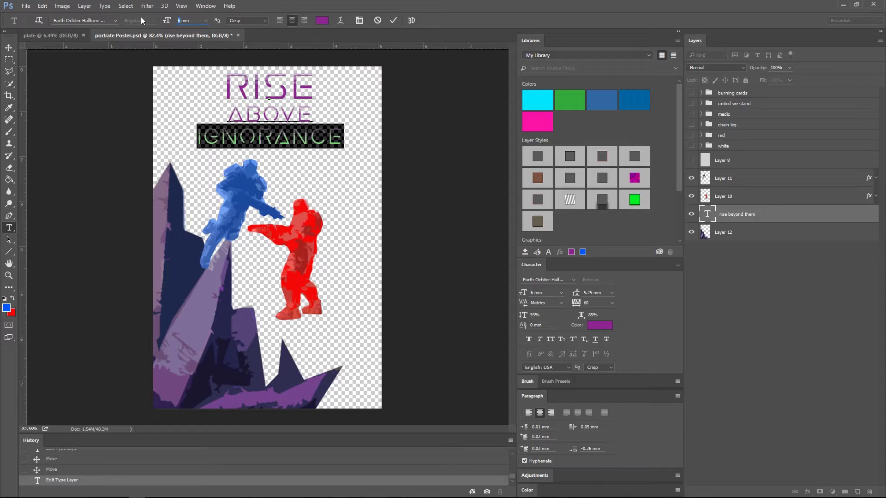
pyautogui.press('Down')
pyautogui.press('Down')
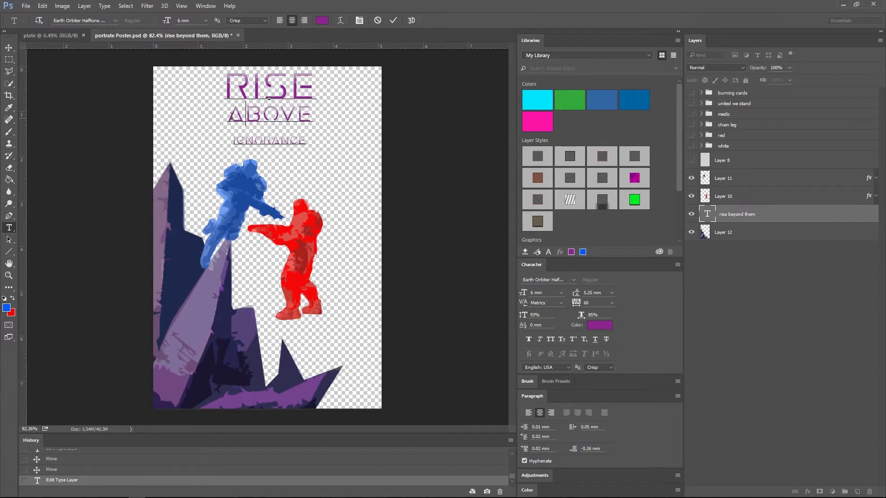
# Cut RISE out of the title into its own text layer.
pyautogui.doubleClick(270, 86)
pyautogui.rightClick(291, 83)
pyautogui.click(305, 98)
pyautogui.click(184, 197)
pyautogui.hotkey('ctrl', 'v')
pyautogui.click(9, 48)
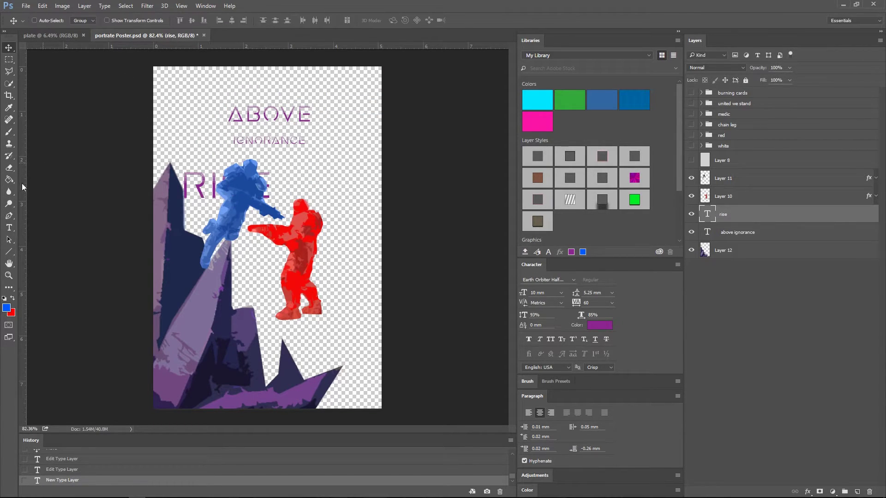
# Split ABOVE out of the ABOVE IGNORANCE text into a separate text layer.
pyautogui.click(8, 228)
pyautogui.doubleClick(269, 114)
pyautogui.press('BackSpace')
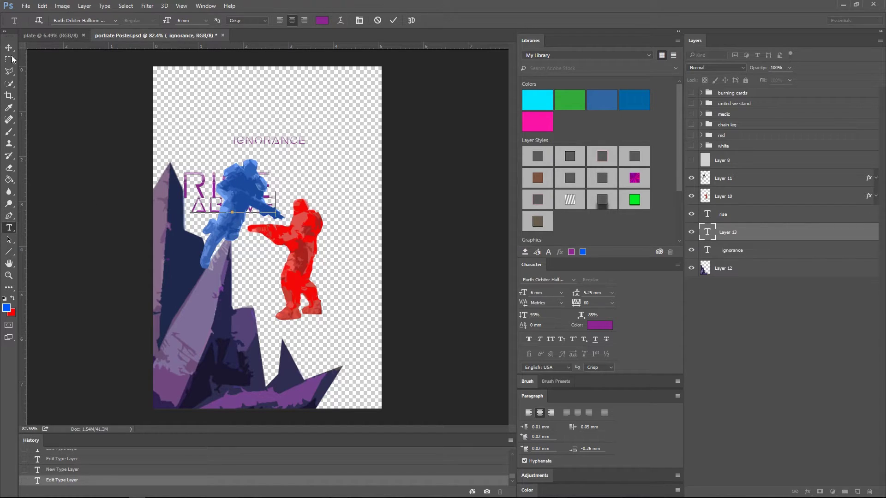
pyautogui.click(269, 140)
pyautogui.hotkey('ctrl', 'a')
# Set both IGNORANCE and ABOVE to font size 10.
pyautogui.doubleClick(185, 20)
pyautogui.write('10')
pyautogui.press('Return')
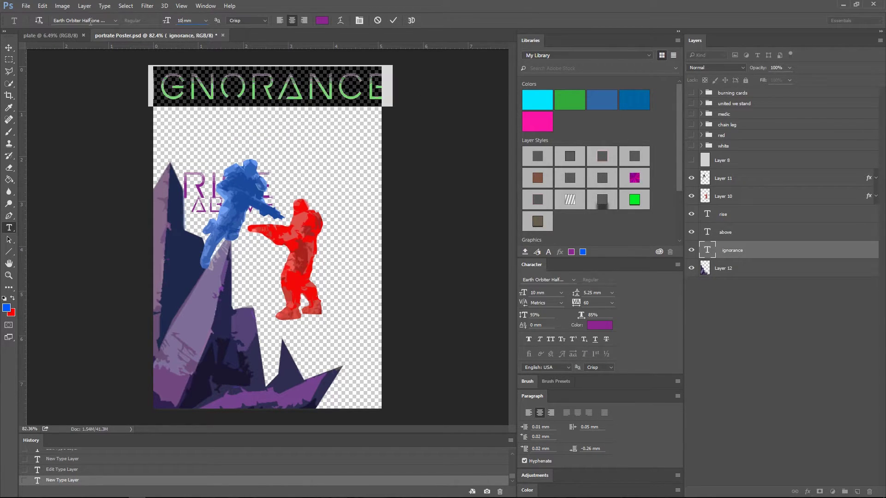
pyautogui.hotkey('ctrl', 'Return')
pyautogui.click(726, 232)
pyautogui.moveTo(189, 210); pyautogui.dragTo(281, 209)
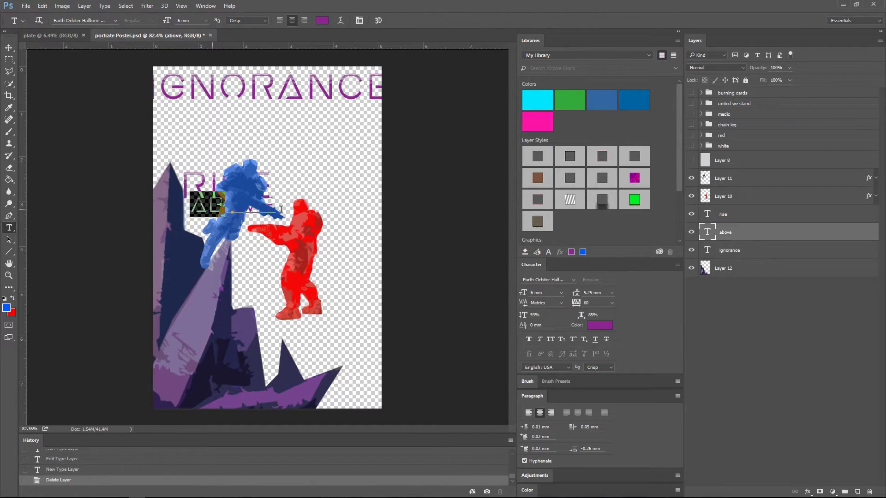
pyautogui.doubleClick(185, 20)
pyautogui.write('10')
pyautogui.press('Return')
pyautogui.hotkey('ctrl', 'Return')
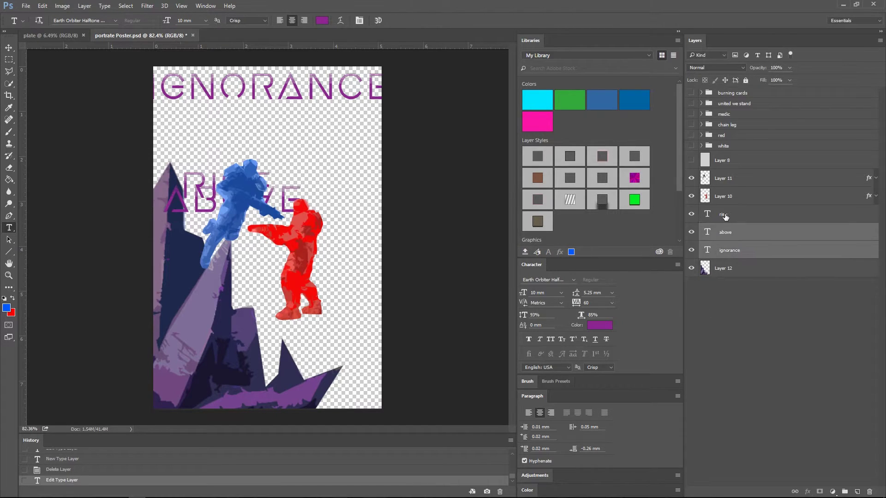
# Group the three title layers and move the group higher in the layer stack.
pyautogui.keyDown('shift'); pyautogui.click(725, 217); pyautogui.keyUp('shift')
pyautogui.hotkey('ctrl', 'g')
pyautogui.moveTo(725, 214); pyautogui.dragTo(726, 152)
pyautogui.click(702, 157)
pyautogui.click(731, 171)
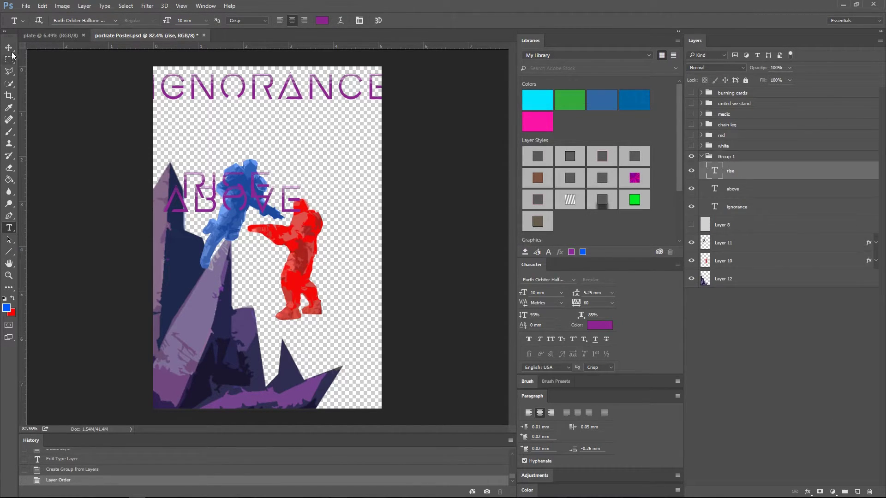
# Stack RISE, ABOVE and IGNORANCE near the top of the poster.
pyautogui.click(9, 48)
pyautogui.moveTo(226, 182); pyautogui.dragTo(268, 100)
pyautogui.moveTo(252, 207); pyautogui.dragTo(290, 144)
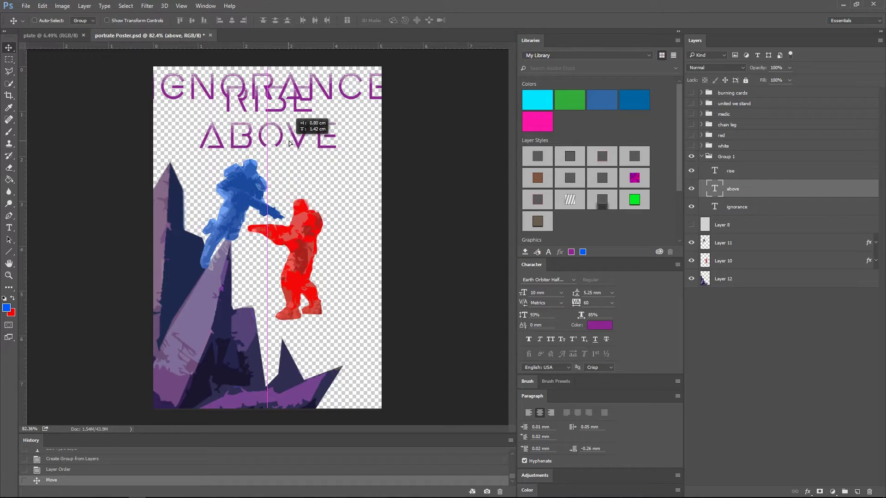
pyautogui.rightClick(313, 93)
pyautogui.click(351, 114)
pyautogui.moveTo(167, 89)
pyautogui.mouseDown()
pyautogui.moveTo(167, 165)
pyautogui.moveTo(199, 164)
pyautogui.mouseUp()
pyautogui.hotkey('ctrl', 't')
pyautogui.moveTo(350, 178); pyautogui.dragTo(335, 160)
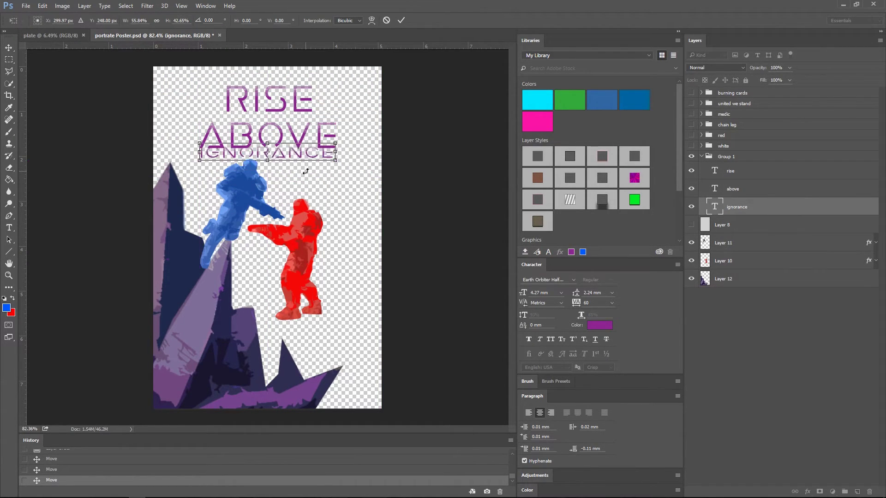
pyautogui.press('Escape')
# Resize IGNORANCE to 5 and center it beneath ABOVE.
pyautogui.click(9, 228)
pyautogui.moveTo(199, 136); pyautogui.dragTo(379, 134)
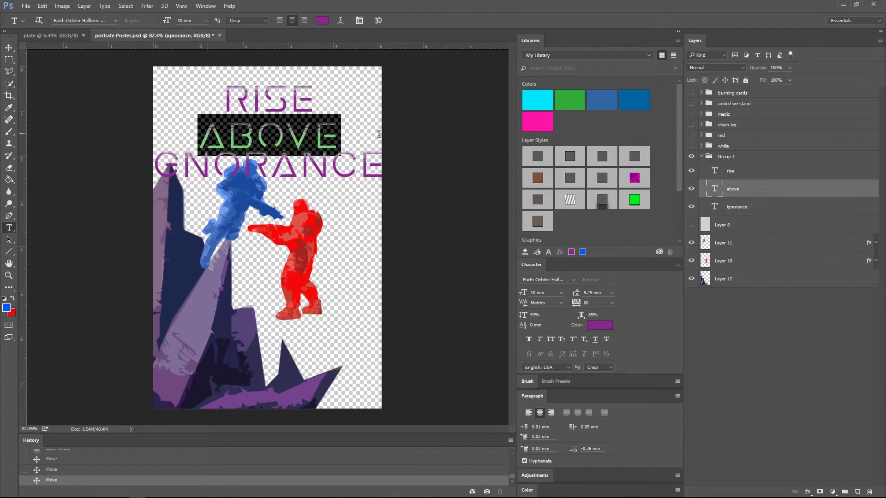
pyautogui.click(8, 47)
pyautogui.doubleClick(714, 207)
pyautogui.write('5')
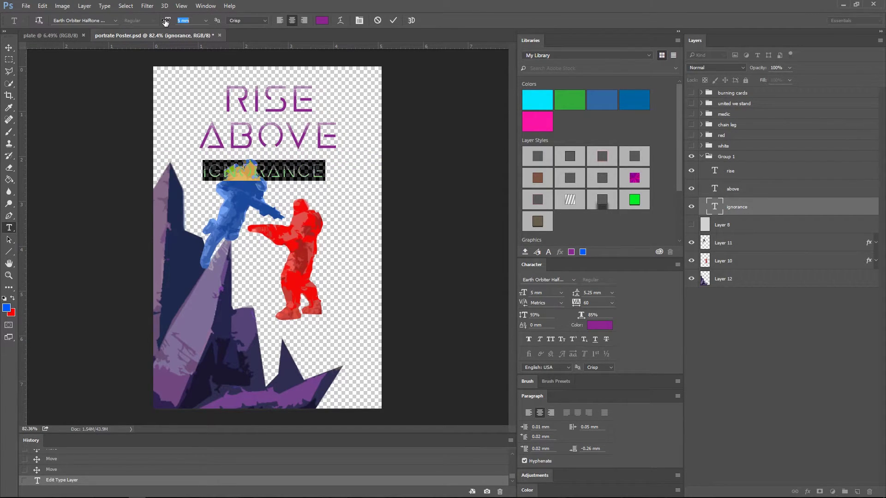
pyautogui.click(8, 48)
pyautogui.moveTo(268, 162); pyautogui.dragTo(290, 165)
# Change the RISE font to Earth Orbiter Regular.
pyautogui.click(9, 228)
pyautogui.moveTo(224, 99); pyautogui.dragTo(314, 99)
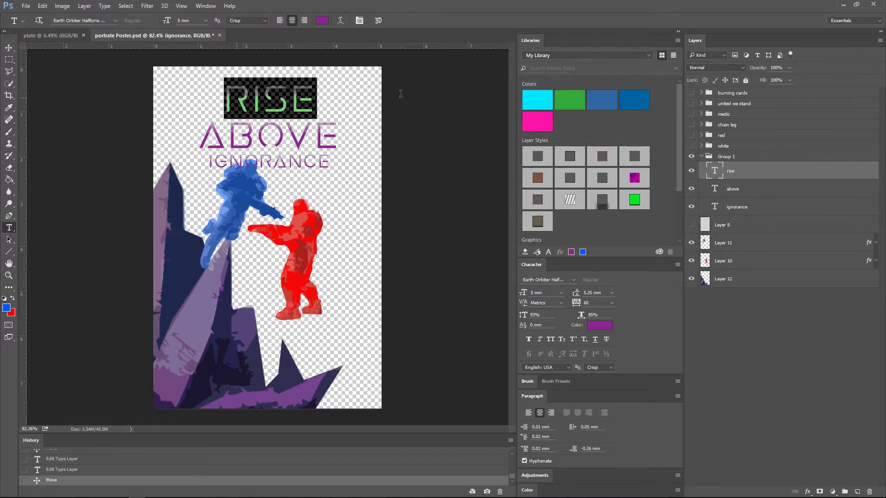
pyautogui.click(116, 20)
pyautogui.press('Up')
pyautogui.press('Up')
pyautogui.press('Up')
pyautogui.press('Up')
pyautogui.press('Up')
pyautogui.press('Up')
pyautogui.write('eart')
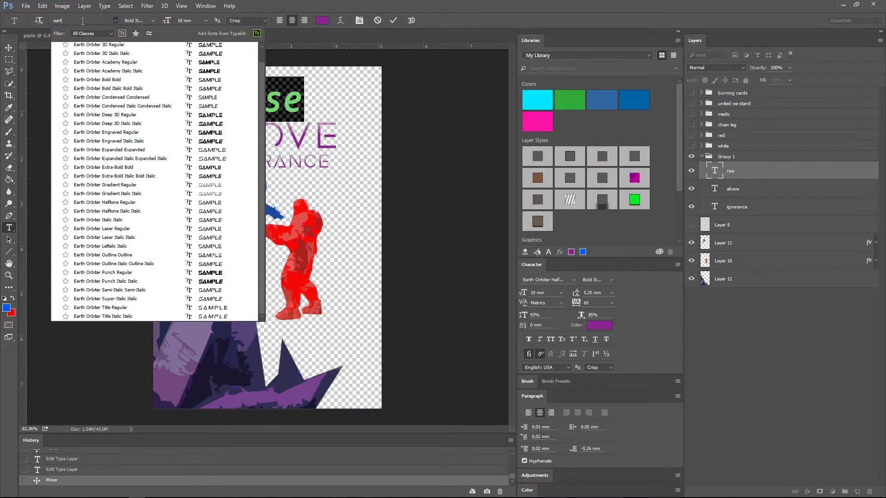
pyautogui.press('Return')
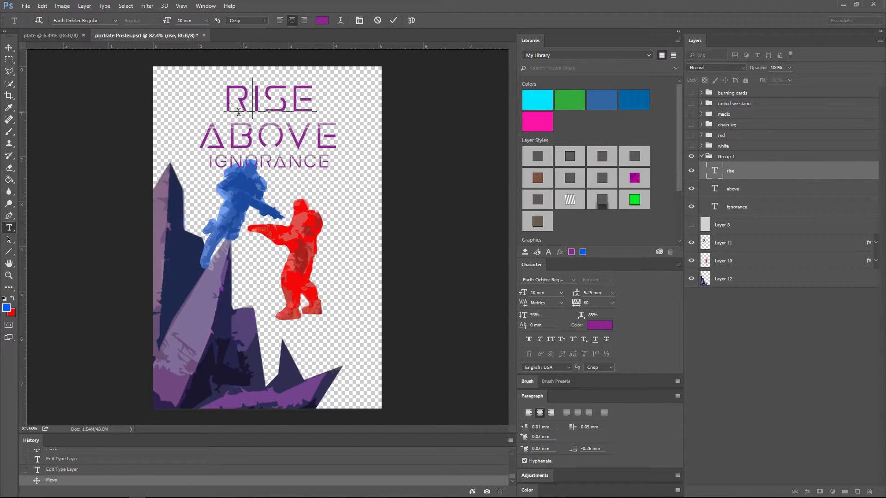
pyautogui.hotkey('ctrl', 'Return')
# Change the IGNORANCE font to Earth Orbiter Engraved Regular.
pyautogui.hotkey('alt', '[')
pyautogui.hotkey('alt', '[')
pyautogui.click(115, 20)
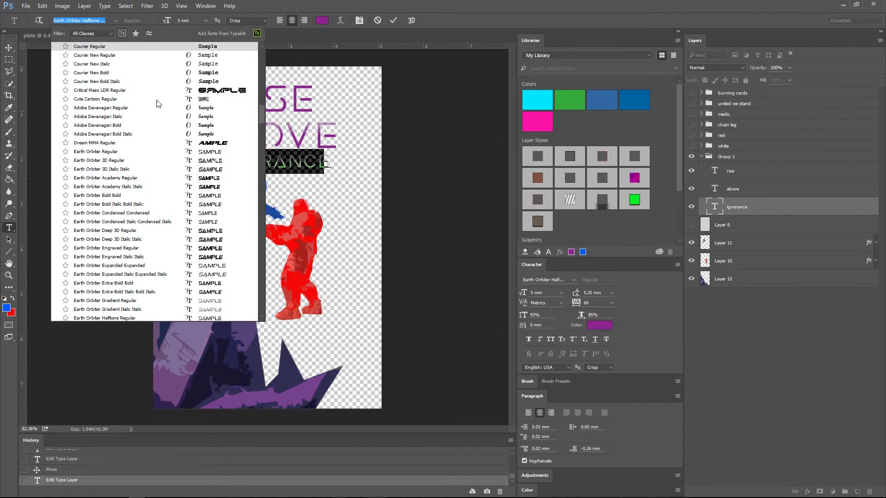
pyautogui.click(165, 108)
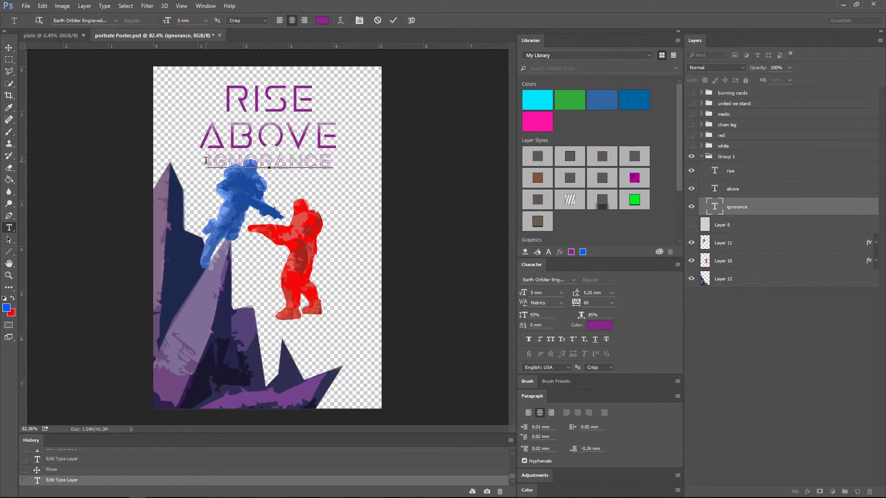
pyautogui.click(115, 21)
pyautogui.press('Return')
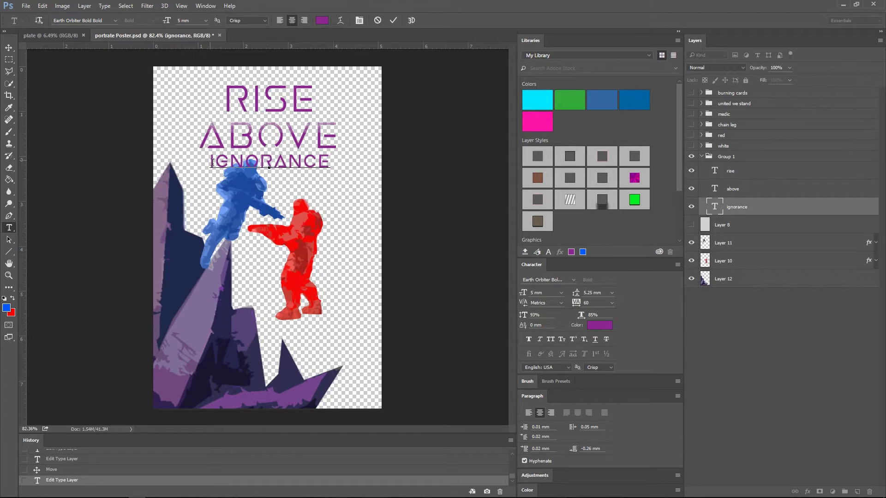
# Retype ABOVE as BEYOND and place the faction logo over the soldiers.
pyautogui.hotkey('ctrl', 'Return')
pyautogui.hotkey('alt', ']')
pyautogui.write('ond')
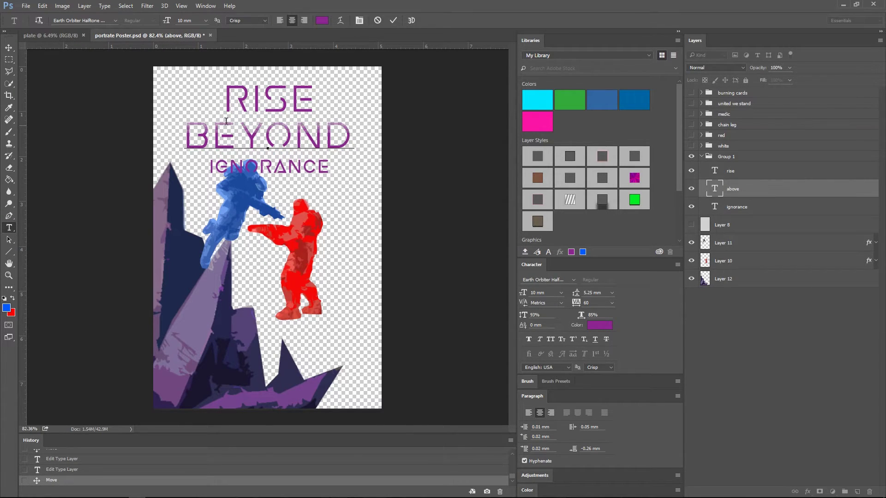
pyautogui.hotkey('ctrl', 'Return')
pyautogui.press('v')
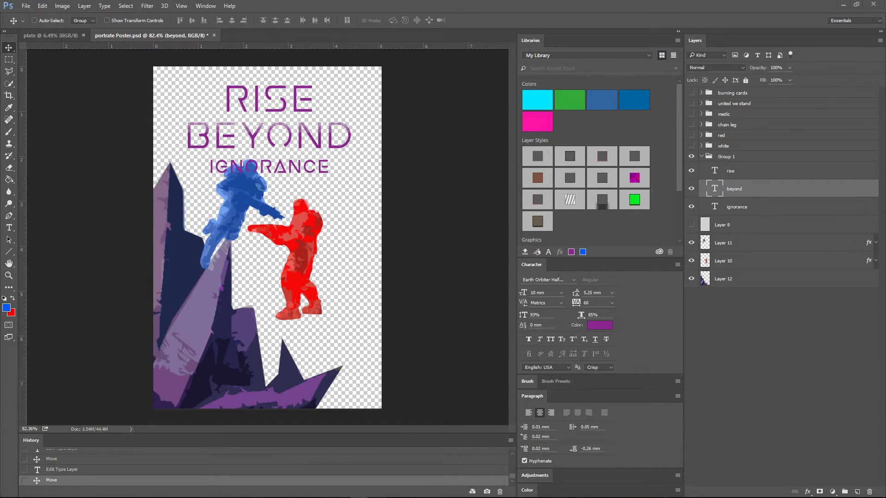
pyautogui.moveTo(571, 252); pyautogui.dragTo(268, 258)
# Set the placed logo's blend mode to Color Burn with knockout None.
pyautogui.press('Return')
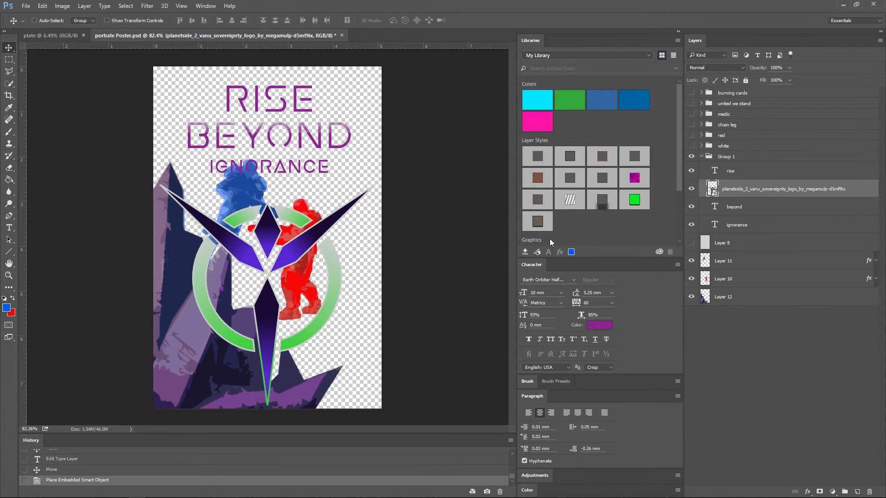
pyautogui.doubleClick(858, 188)
pyautogui.click(663, 183)
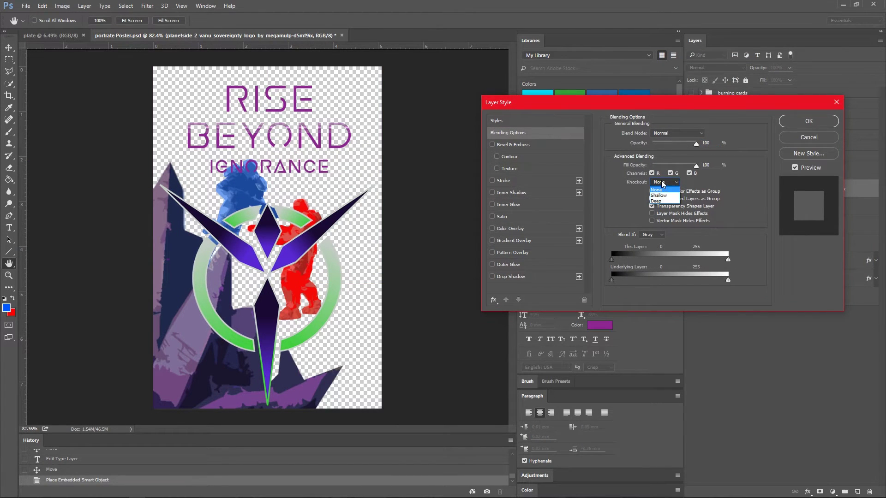
pyautogui.click(656, 189)
pyautogui.click(677, 133)
pyautogui.click(669, 167)
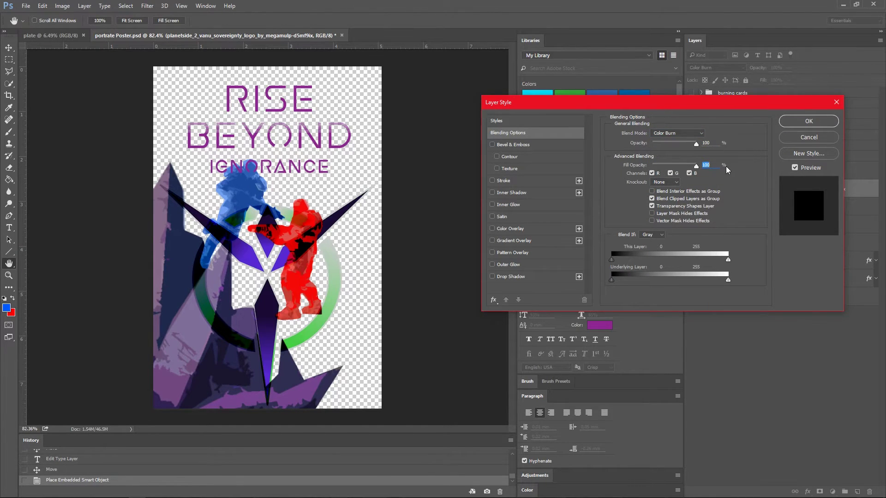
pyautogui.press('Return')
# Move the logo up behind the title and put the grey Layer 8 visible at the bottom.
pyautogui.press('v')
pyautogui.moveTo(280, 265); pyautogui.dragTo(280, 162)
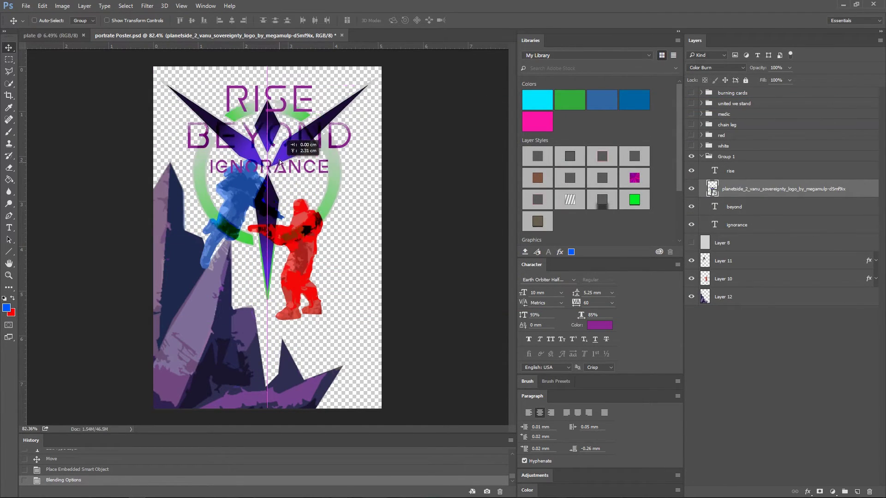
pyautogui.moveTo(280, 162); pyautogui.dragTo(280, 173)
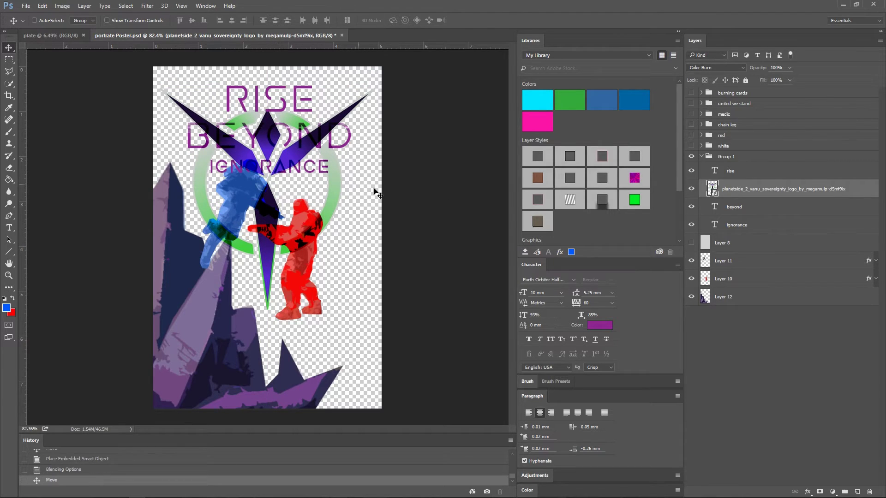
pyautogui.click(722, 243)
pyautogui.click(691, 243)
pyautogui.moveTo(710, 243); pyautogui.dragTo(691, 299)
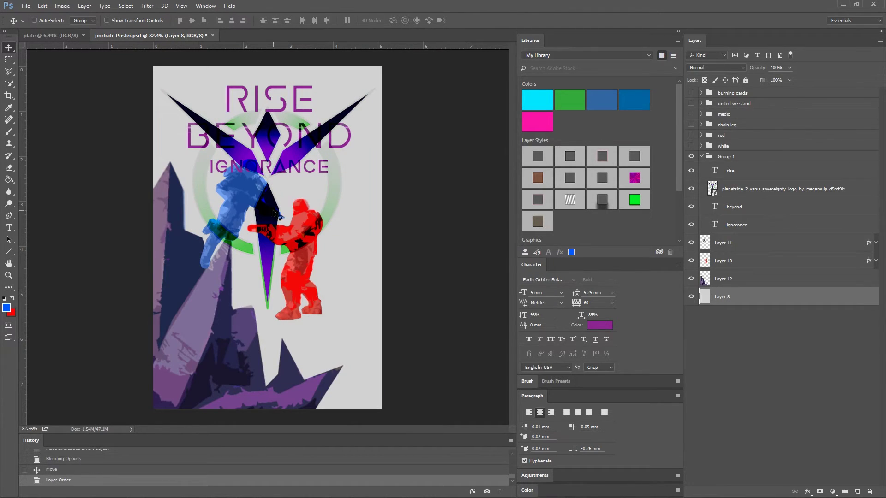
# Center the logo horizontally and lower its opacity in Blending Options.
pyautogui.hotkey('alt', ']')
pyautogui.hotkey('alt', ']')
pyautogui.hotkey('alt', ']')
pyautogui.moveTo(262, 194); pyautogui.dragTo(262, 194)
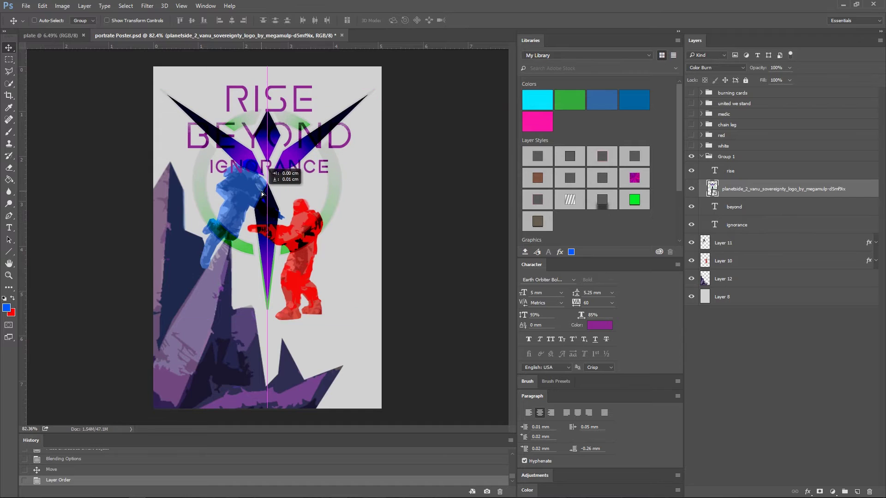
pyautogui.rightClick(710, 189)
pyautogui.click(707, 58)
pyautogui.moveTo(649, 147); pyautogui.dragTo(766, 148)
# Give BEYOND a teal (00ffd8) Color Overlay, then reposition the faded logo.
pyautogui.press('Return')
pyautogui.hotkey('alt', '[')
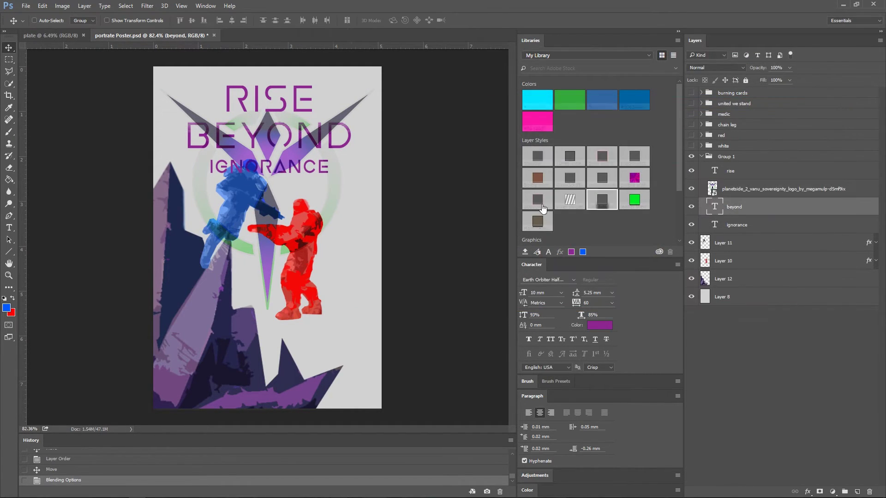
pyautogui.doubleClick(761, 207)
pyautogui.click(508, 229)
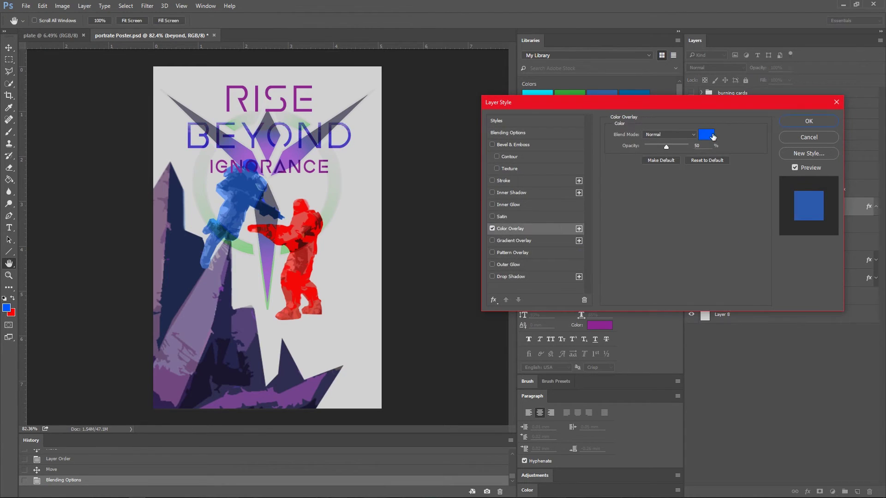
pyautogui.click(706, 135)
pyautogui.click(248, 246)
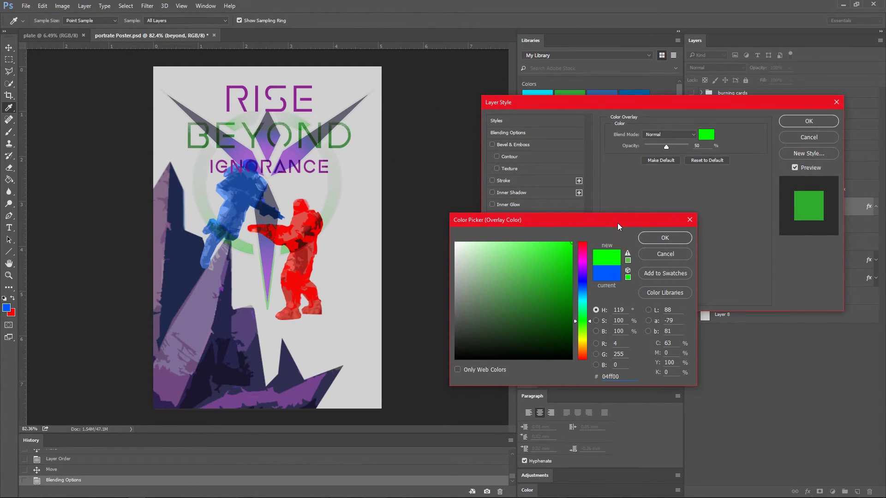
pyautogui.moveTo(586, 302); pyautogui.dragTo(586, 305)
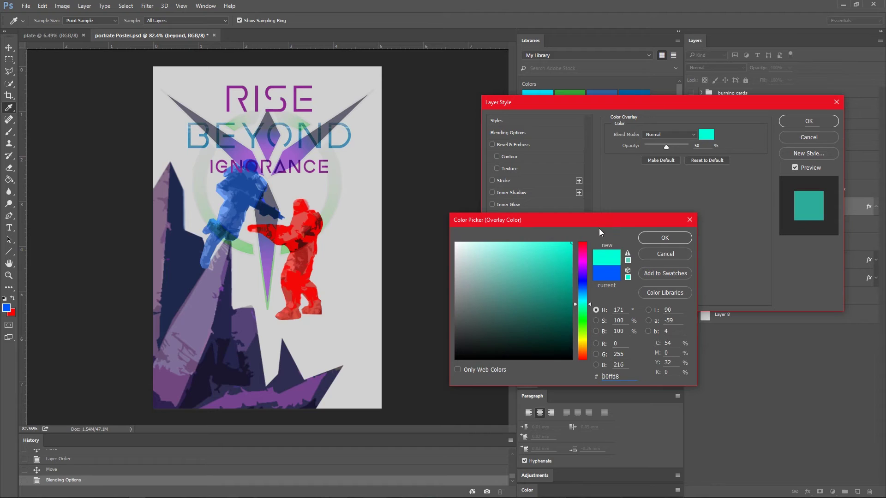
pyautogui.click(665, 238)
pyautogui.click(809, 121)
pyautogui.click(876, 207)
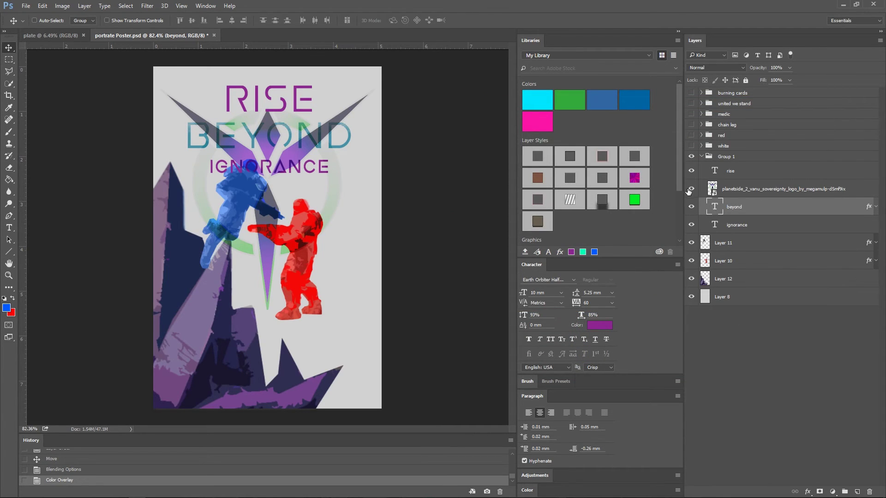
pyautogui.moveTo(303, 146)
pyautogui.mouseDown()
pyautogui.moveTo(334, 186)
pyautogui.moveTo(326, 200)
pyautogui.mouseUp()
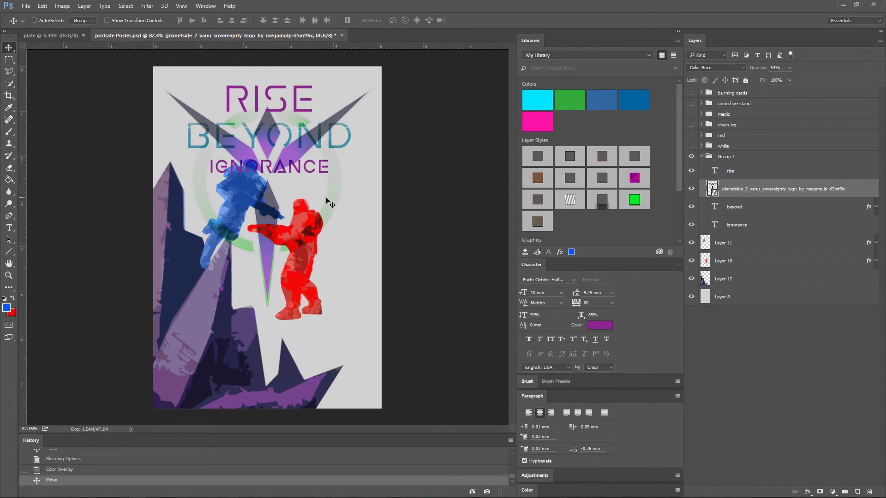